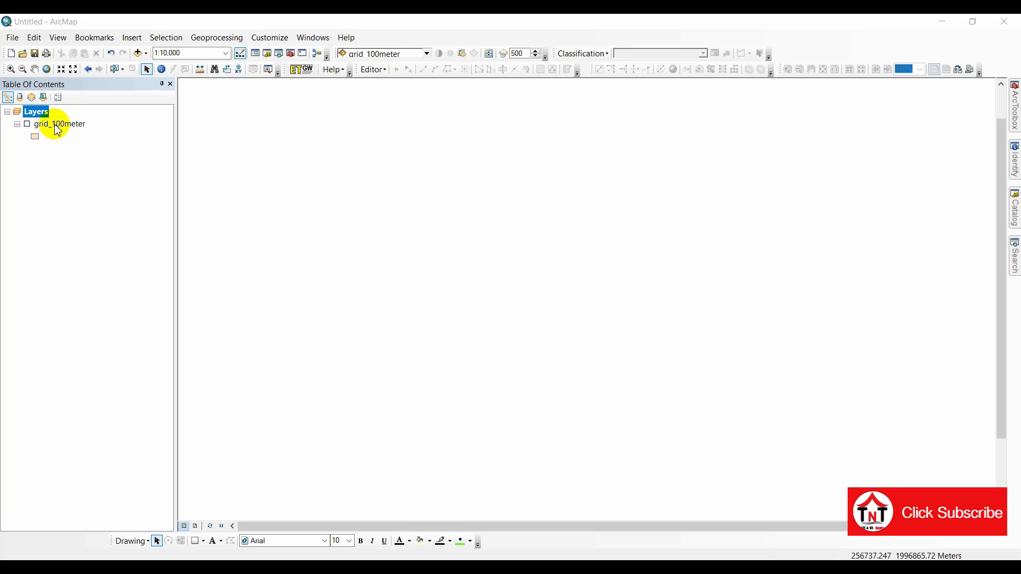
# Step: Show the grid_100meter layer and set it as the polygon input of the ET GeoWizards Polygon To Polyline conversion
pyautogui.click(28, 124)
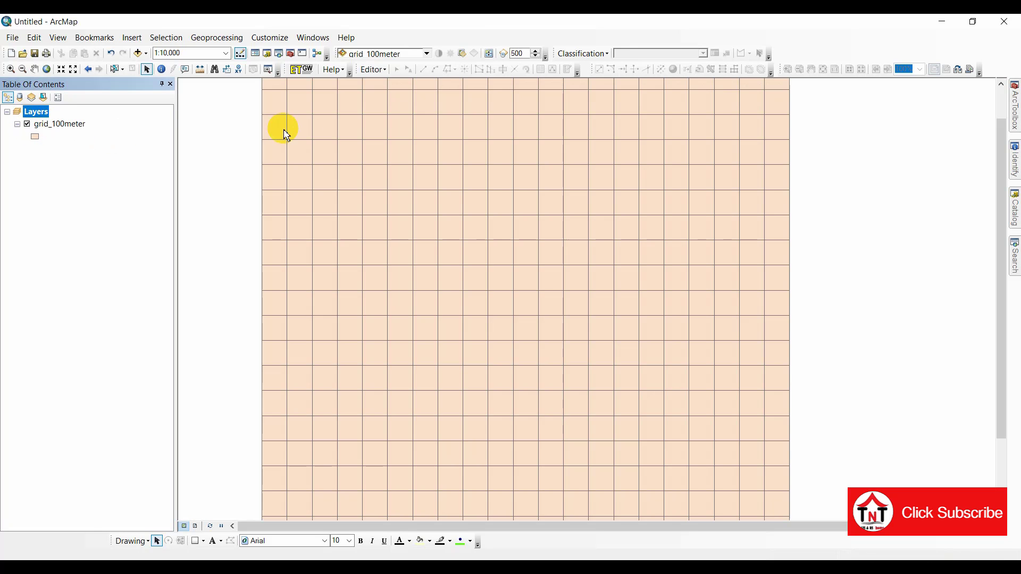
pyautogui.click(312, 78)
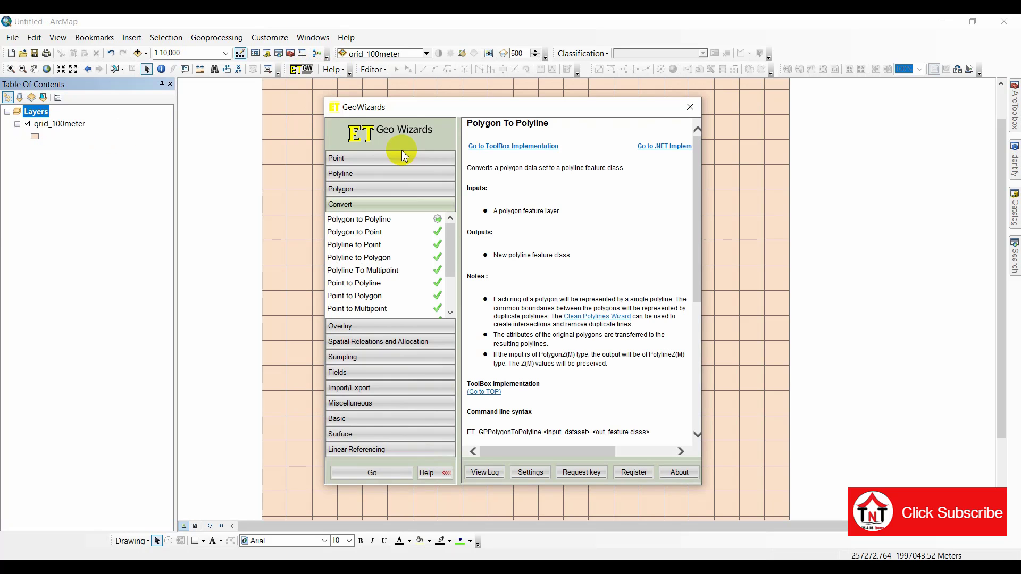
pyautogui.doubleClick(381, 220)
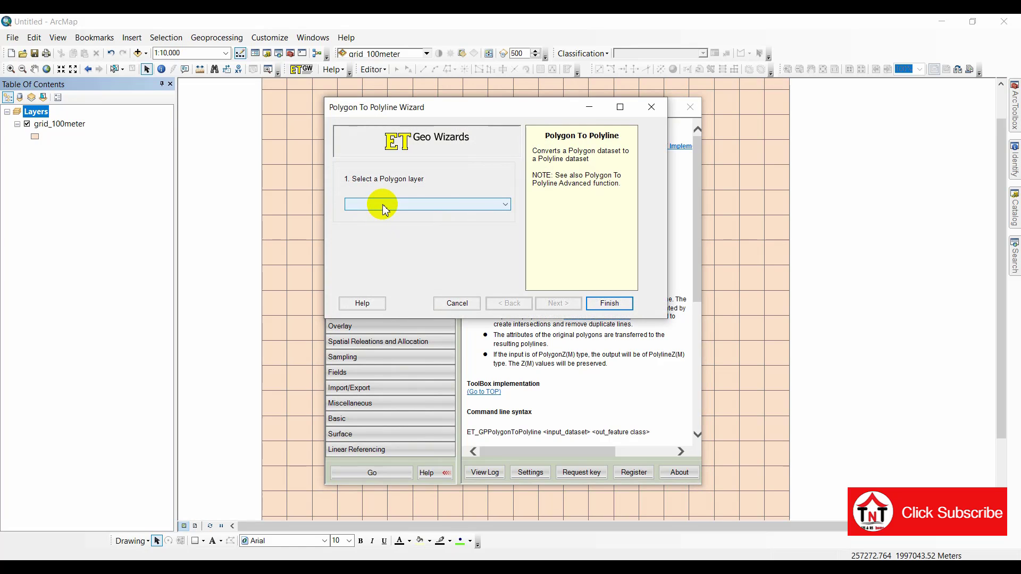
pyautogui.click(383, 215)
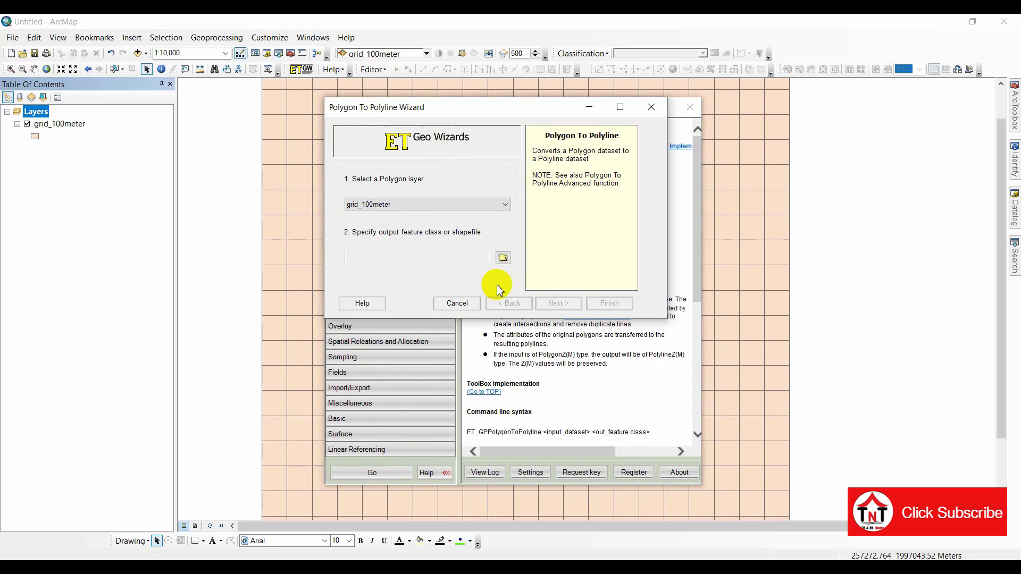
# Step: Convert the grid to polylines as line100 in Default.gdb, replacing the existing feature class, and close GeoWizards
pyautogui.click(506, 258)
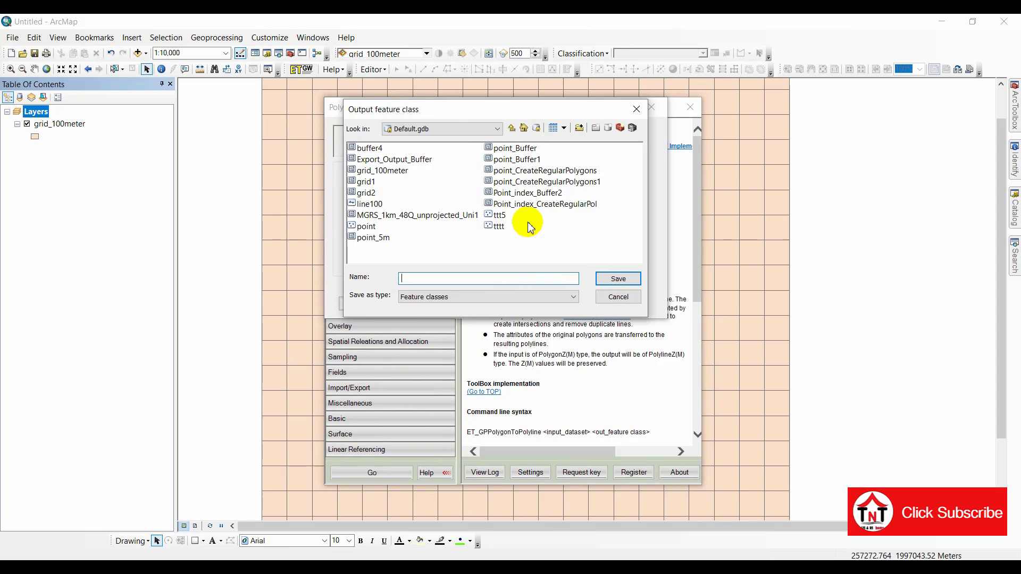
pyautogui.click(371, 204)
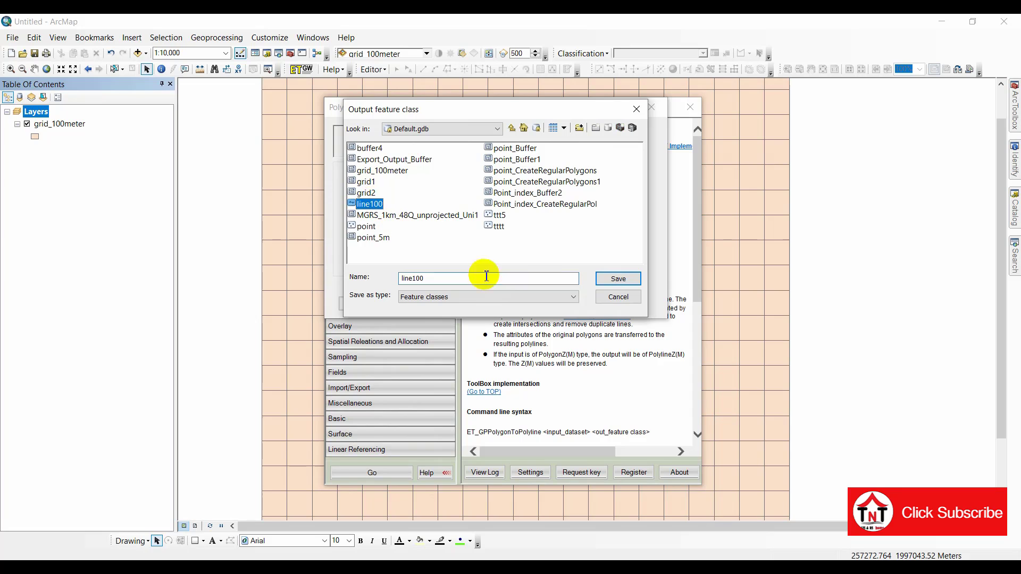
pyautogui.click(615, 279)
pyautogui.click(548, 338)
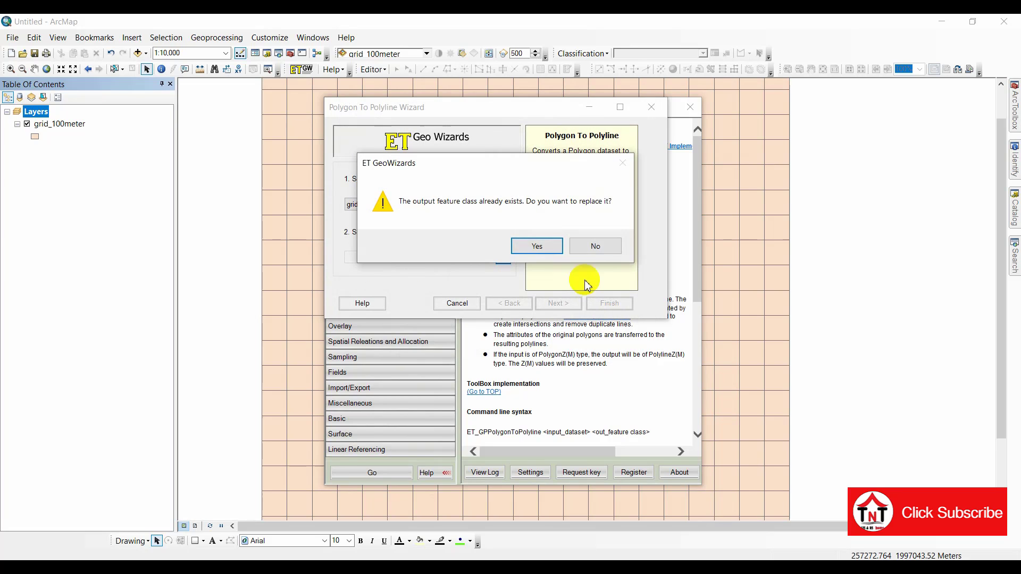
pyautogui.click(556, 250)
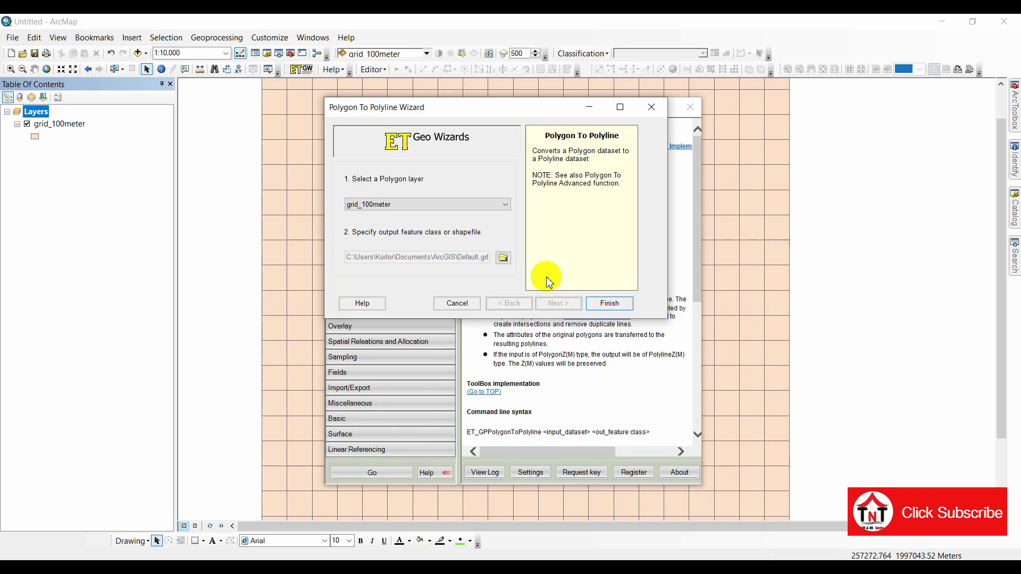
pyautogui.click(600, 303)
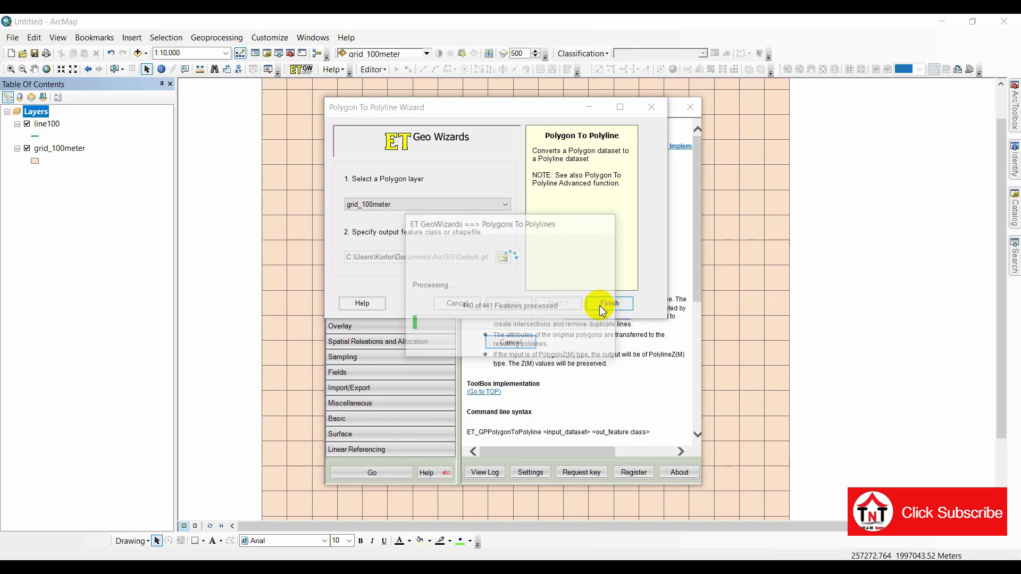
pyautogui.click(602, 312)
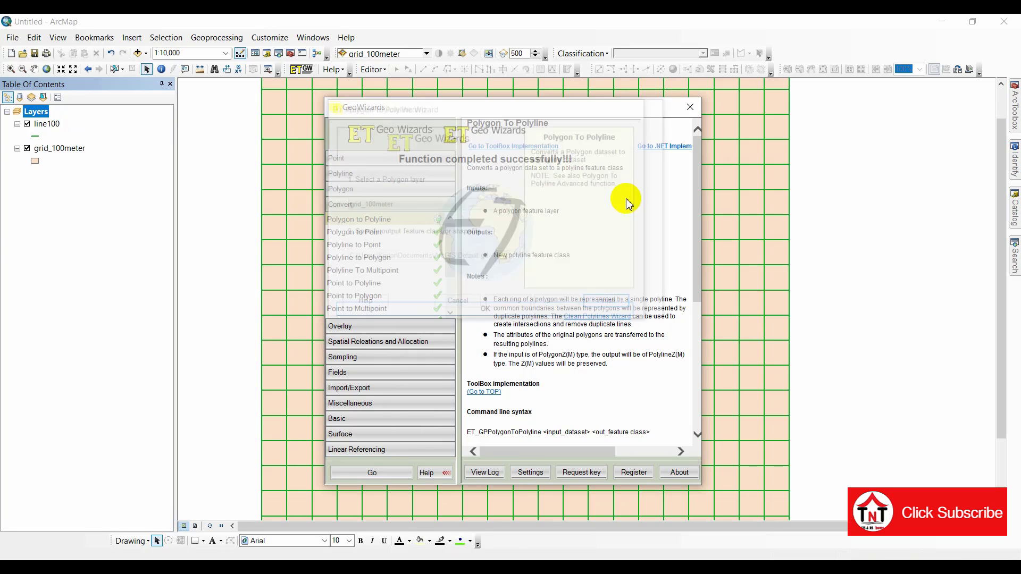
pyautogui.click(689, 109)
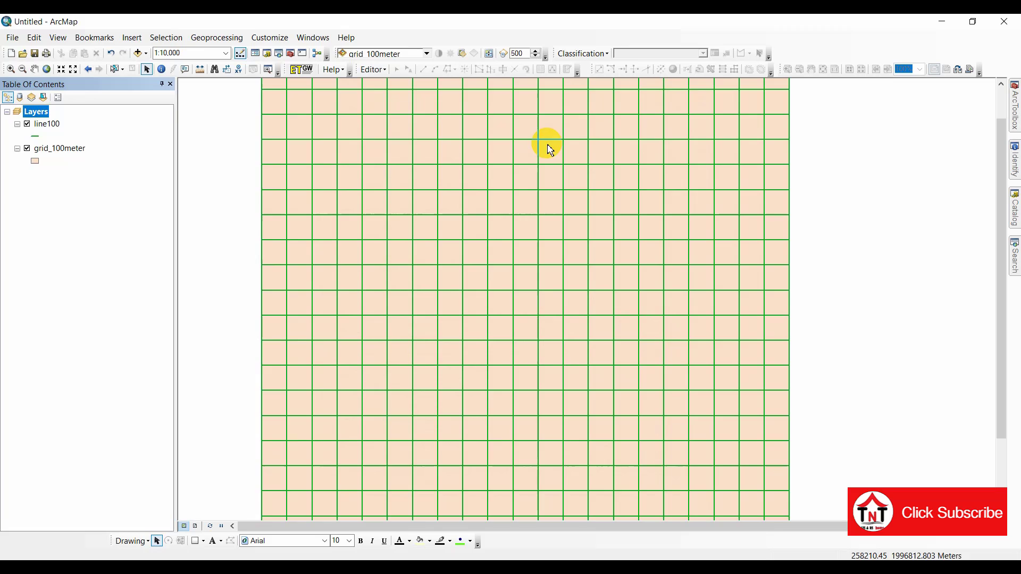
# Step: Hide the grid_100meter layer so that only the line100 grid is drawn on the map
pyautogui.click(27, 149)
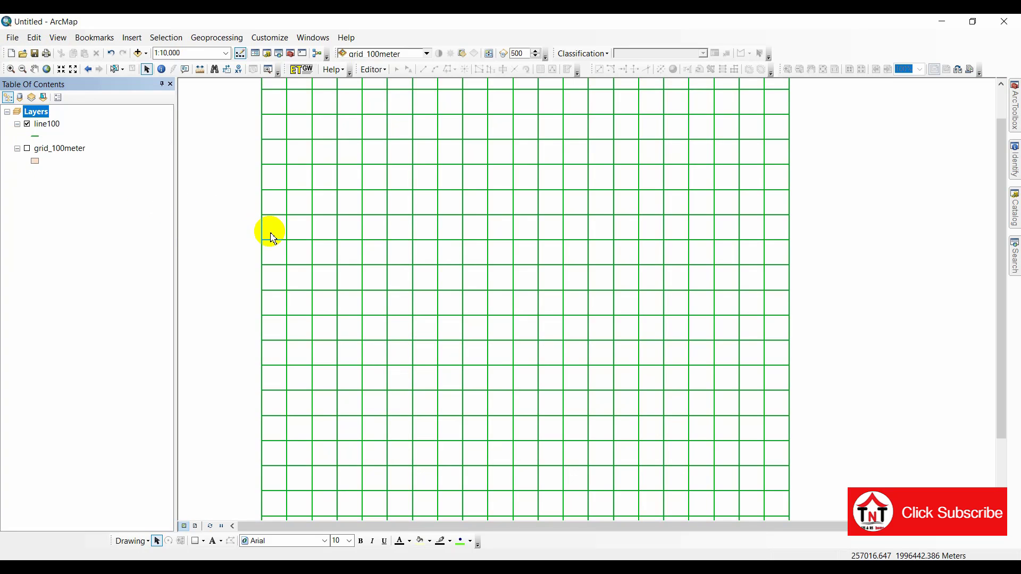
pyautogui.scroll(2, 410, 266)
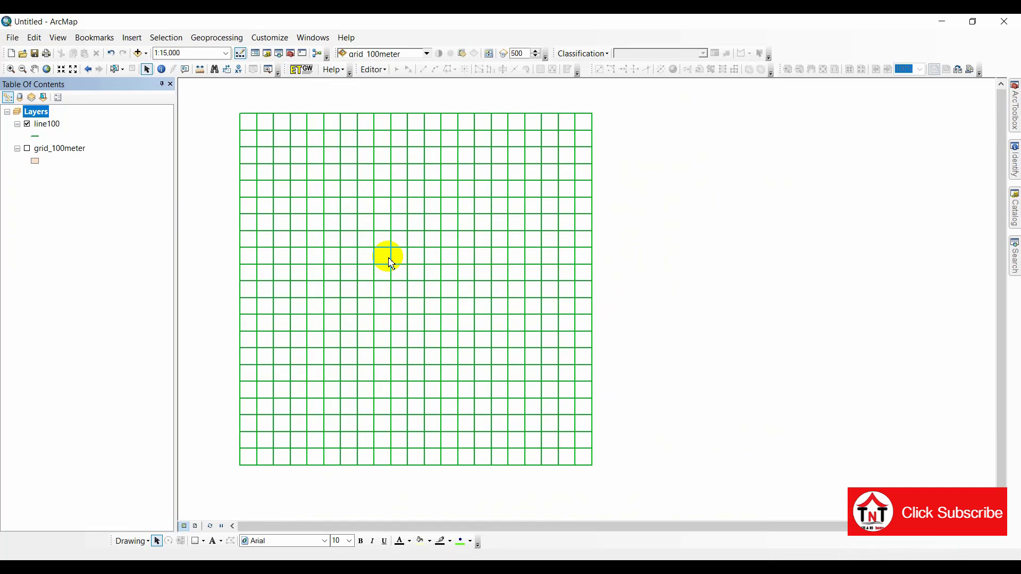
pyautogui.moveTo(393, 256); pyautogui.dragTo(506, 274)
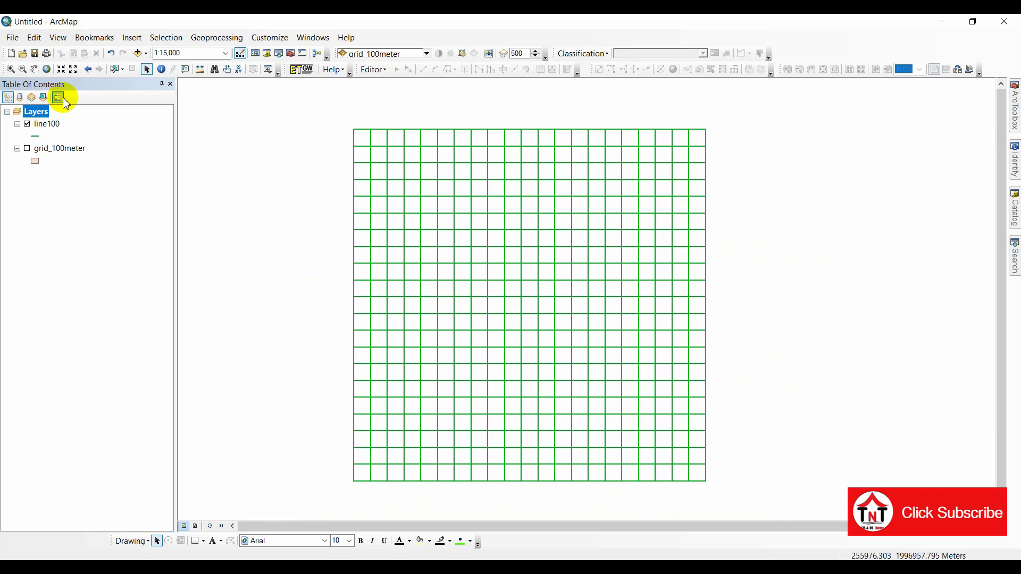
# Step: Start an editing session on the line100 layer and choose its line100 template for creating features
pyautogui.rightClick(45, 127)
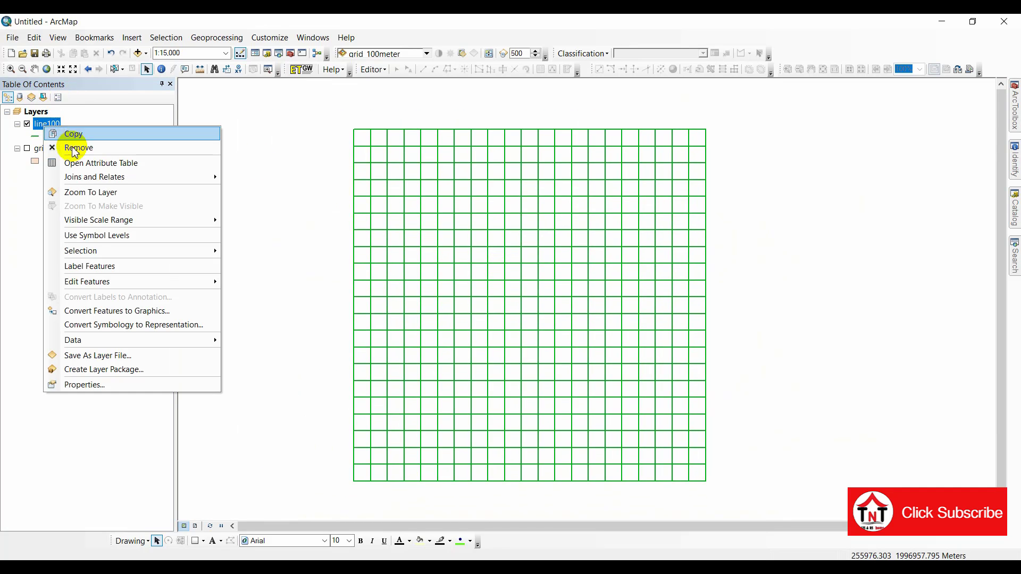
pyautogui.moveTo(131, 283)
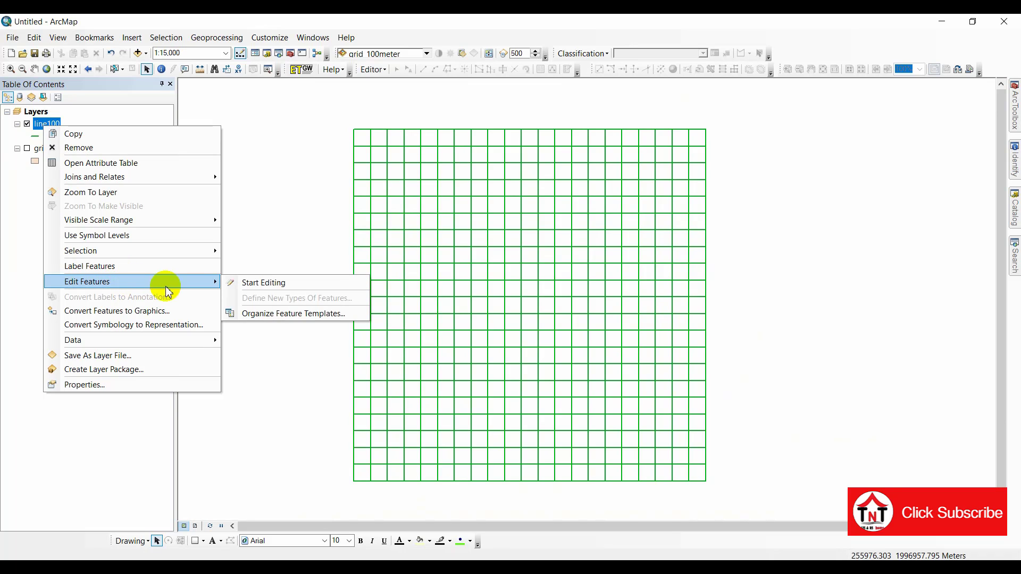
pyautogui.click(230, 283)
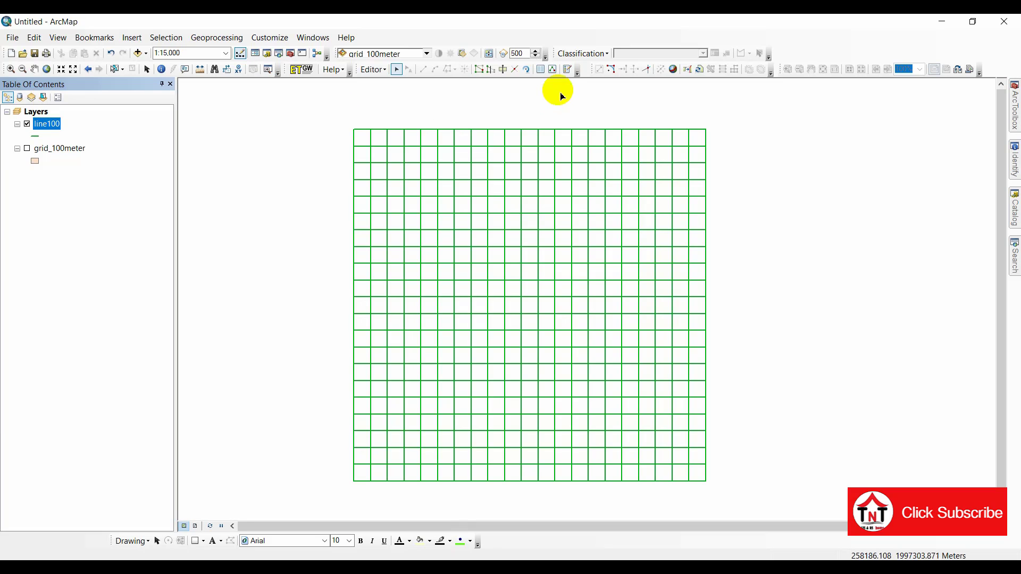
pyautogui.click(569, 72)
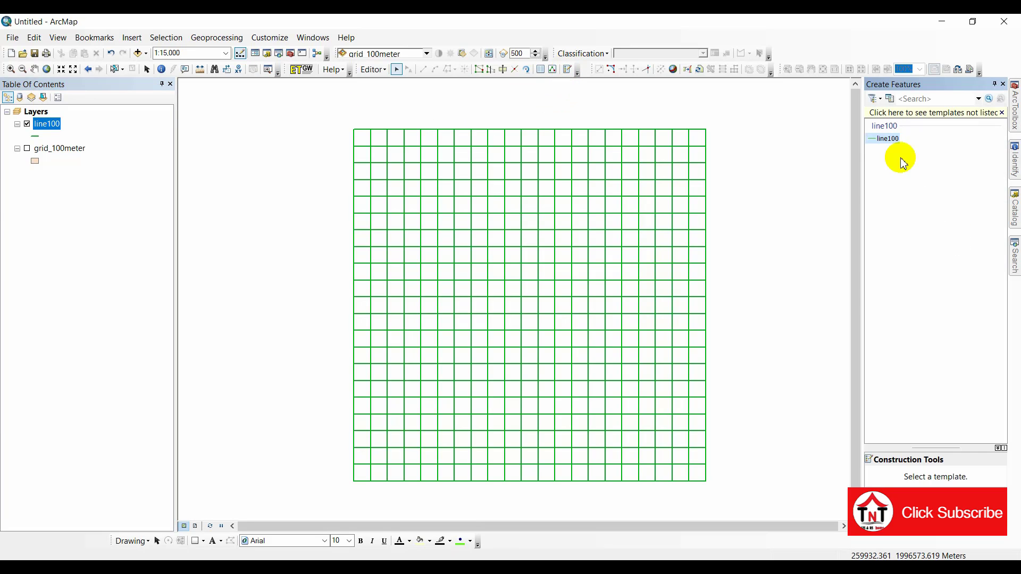
pyautogui.click(887, 140)
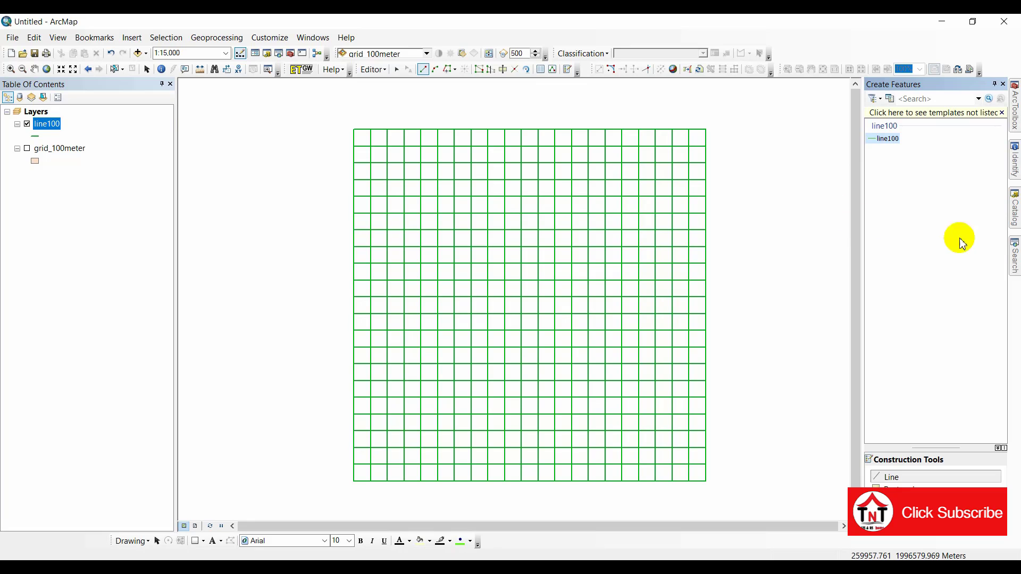
# Step: Start a new feature class in Default.gdb, named Polygon_Cv and storing Polygon Features
pyautogui.click(1014, 209)
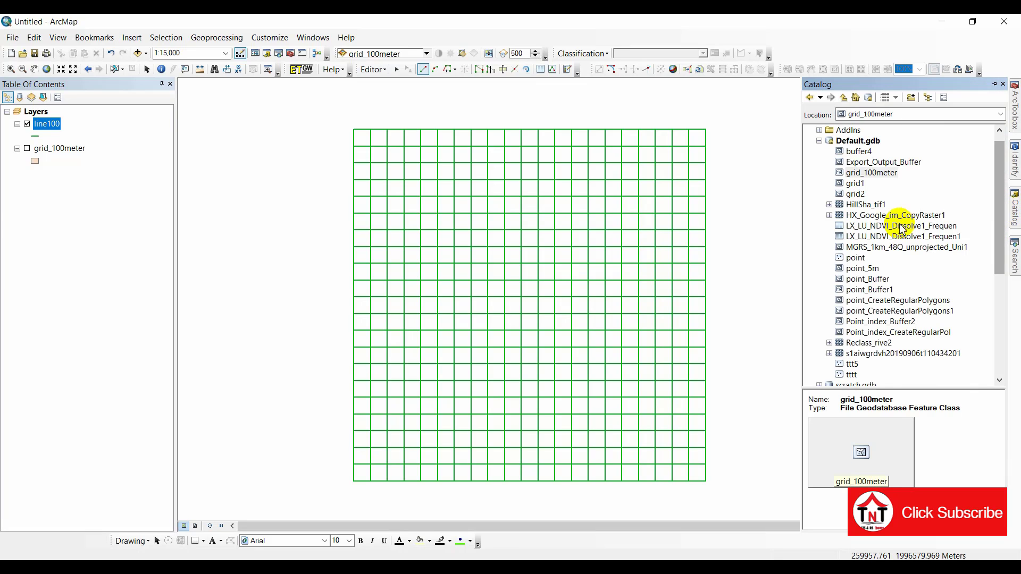
pyautogui.scroll(1, 873, 266)
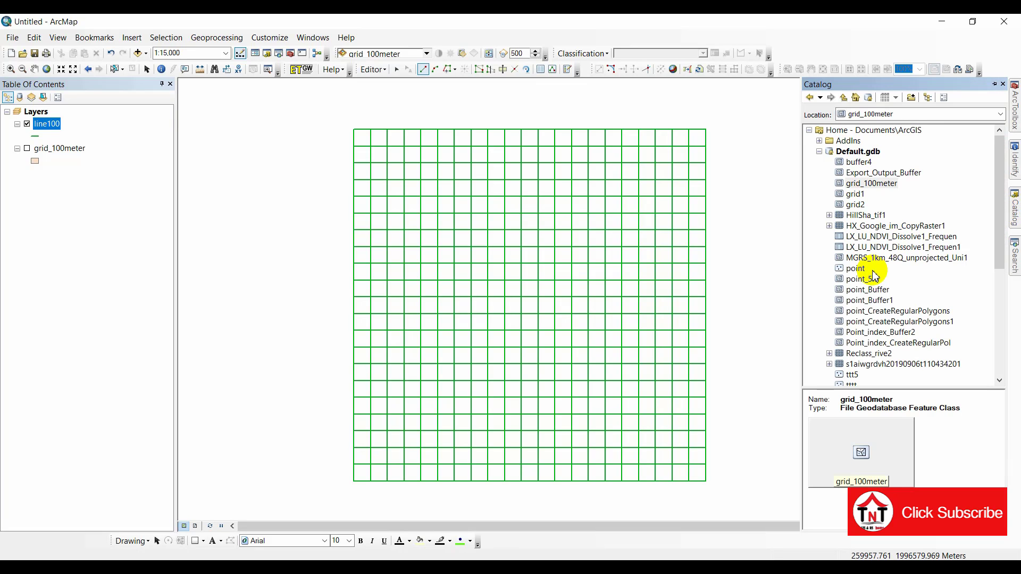
pyautogui.click(857, 152)
pyautogui.rightClick(857, 153)
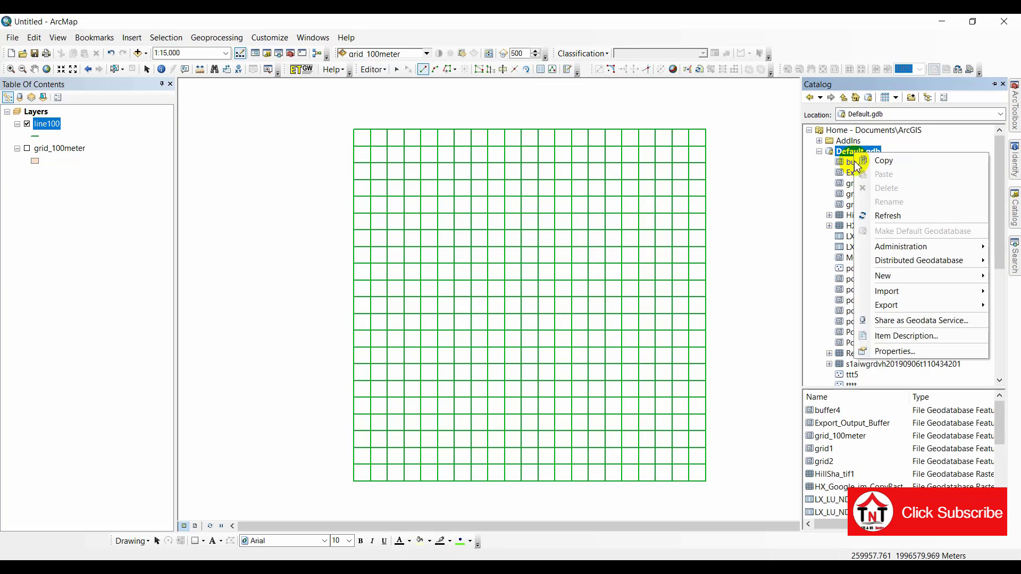
pyautogui.click(891, 276)
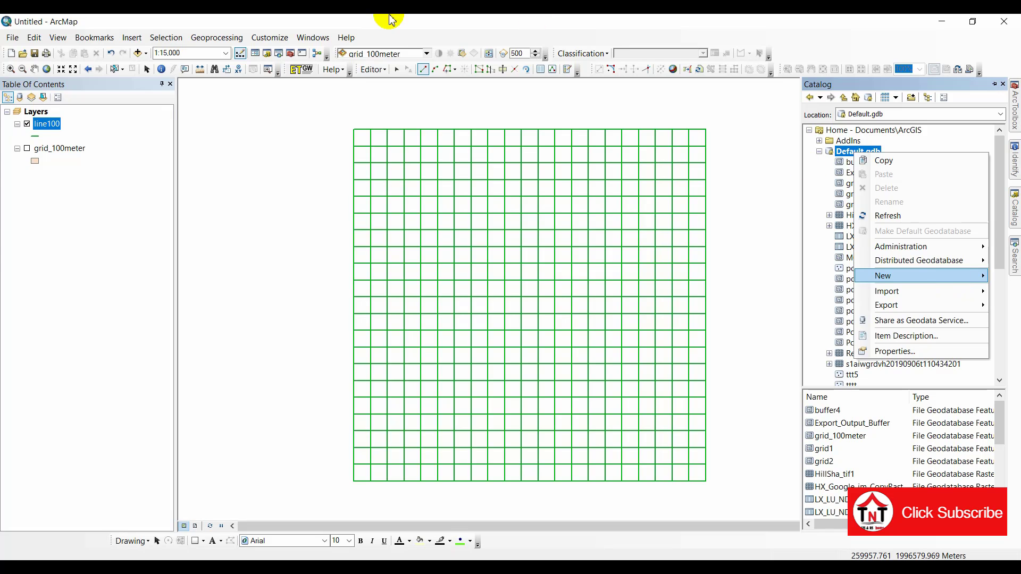
pyautogui.click(375, 78)
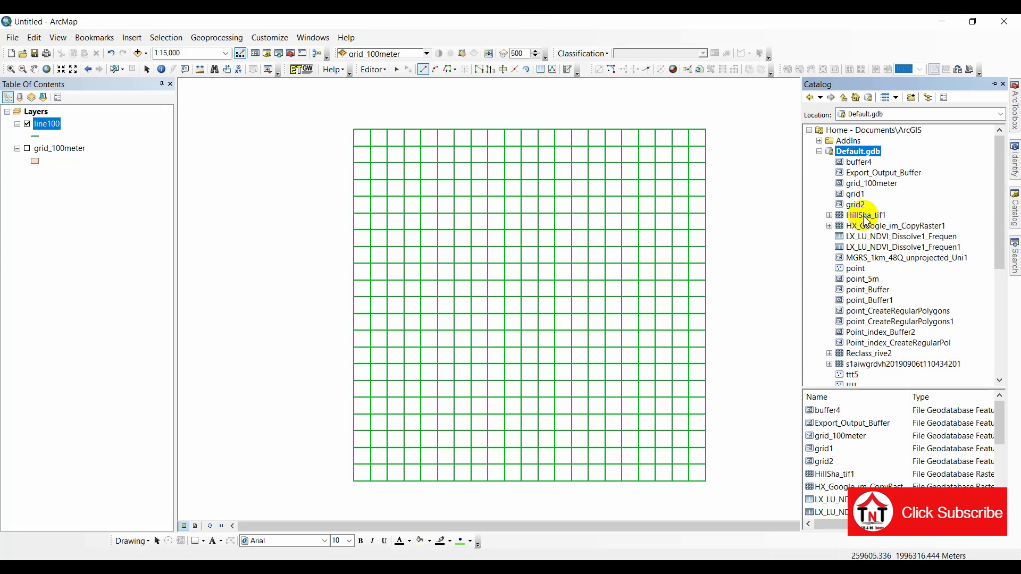
pyautogui.rightClick(855, 154)
pyautogui.moveTo(883, 273)
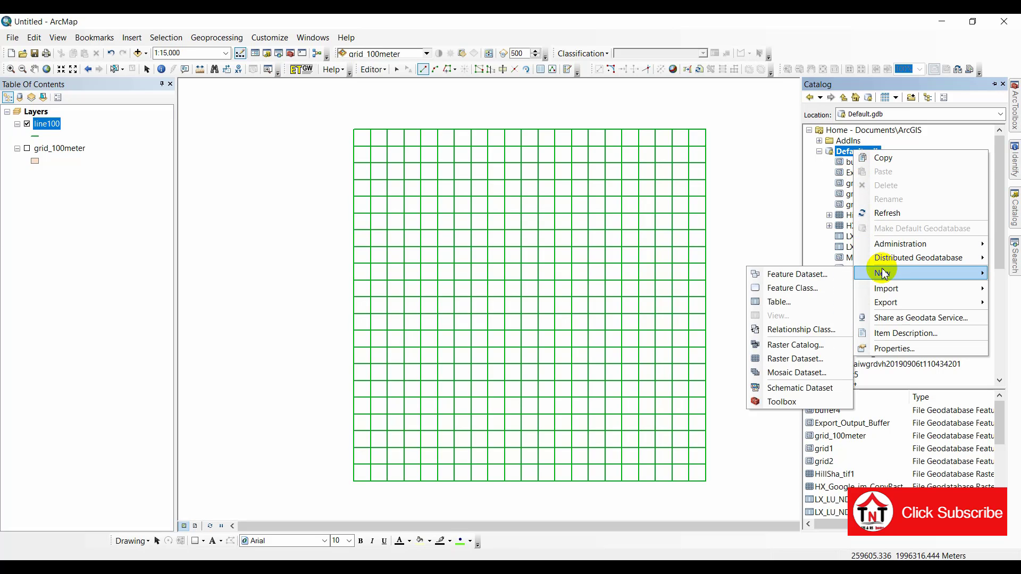
pyautogui.click(787, 289)
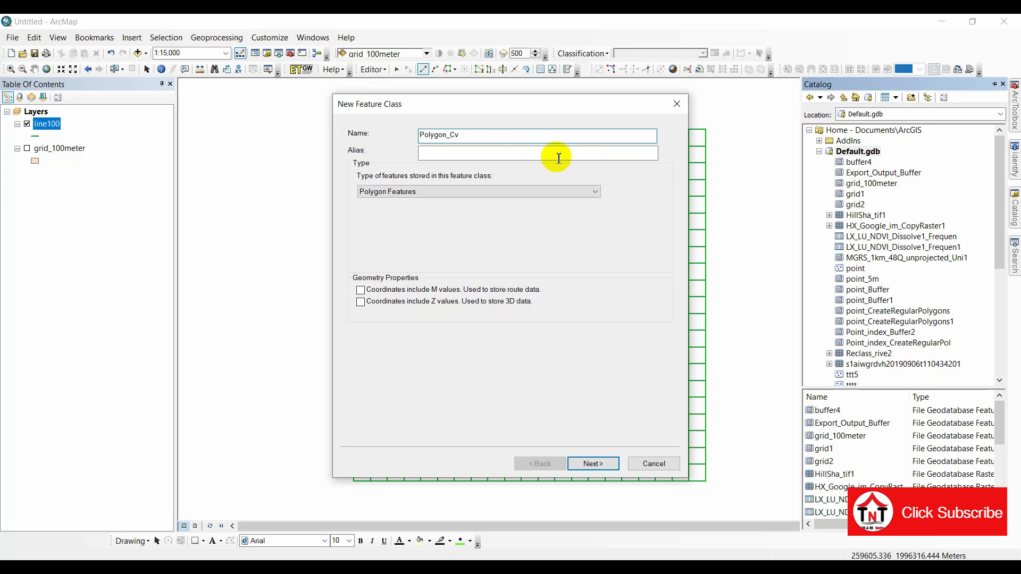
# Step: Create the feature class with the WGS_1984_UTM_Zone_48N coordinate system, 0.001 meter XY tolerance, default storage configuration and default fields
pyautogui.click(606, 465)
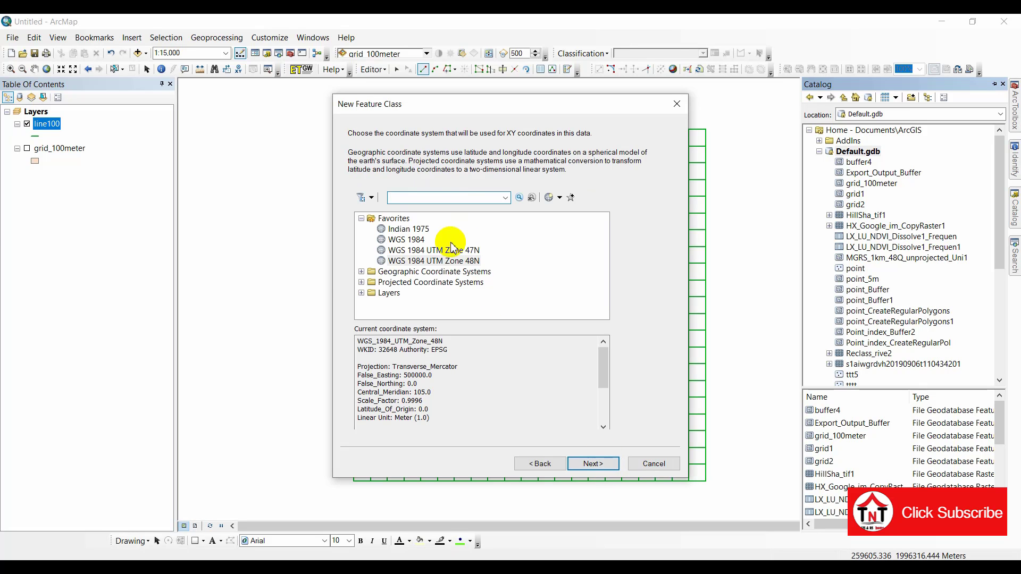
pyautogui.click(589, 472)
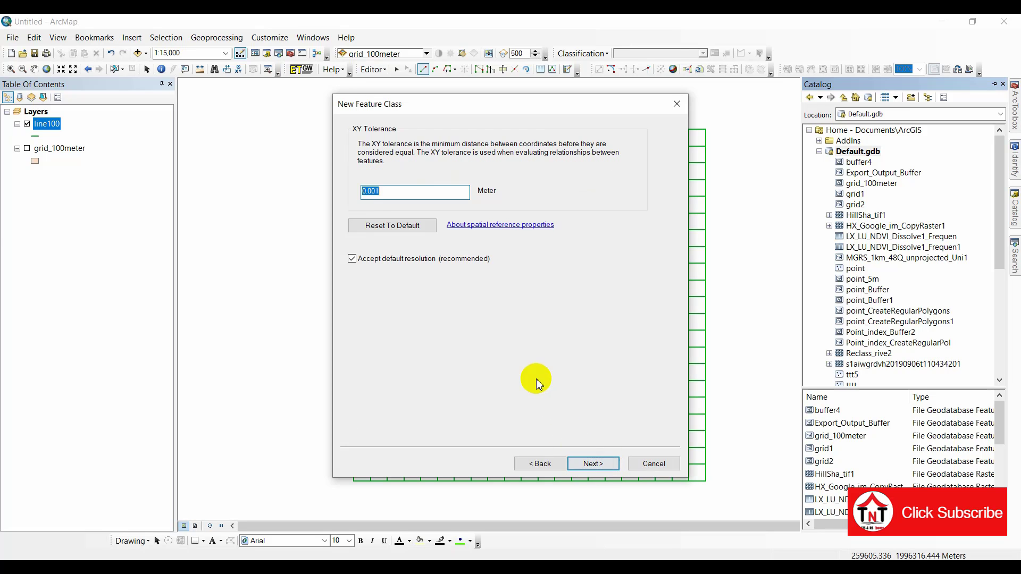
pyautogui.click(585, 470)
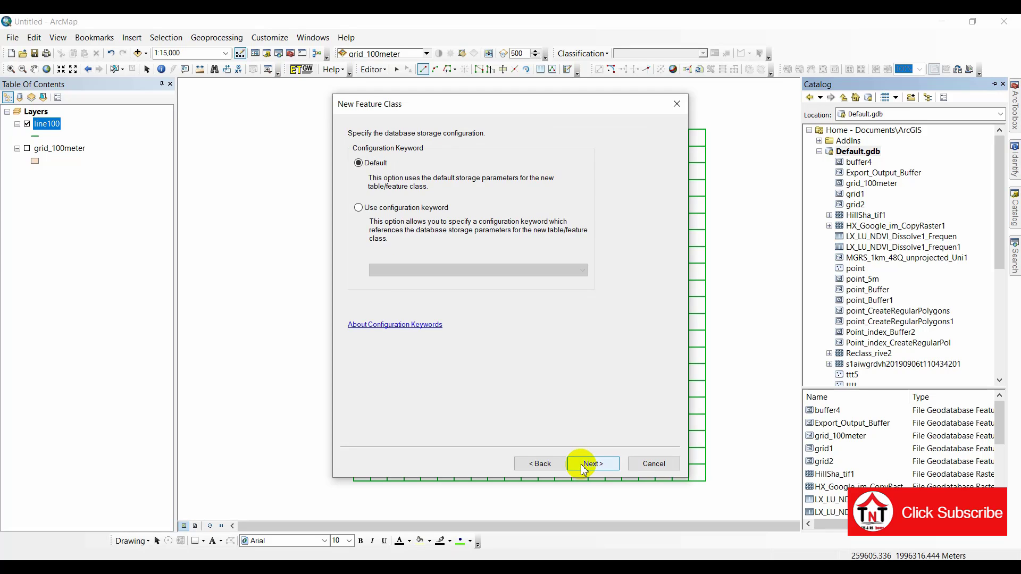
pyautogui.click(584, 468)
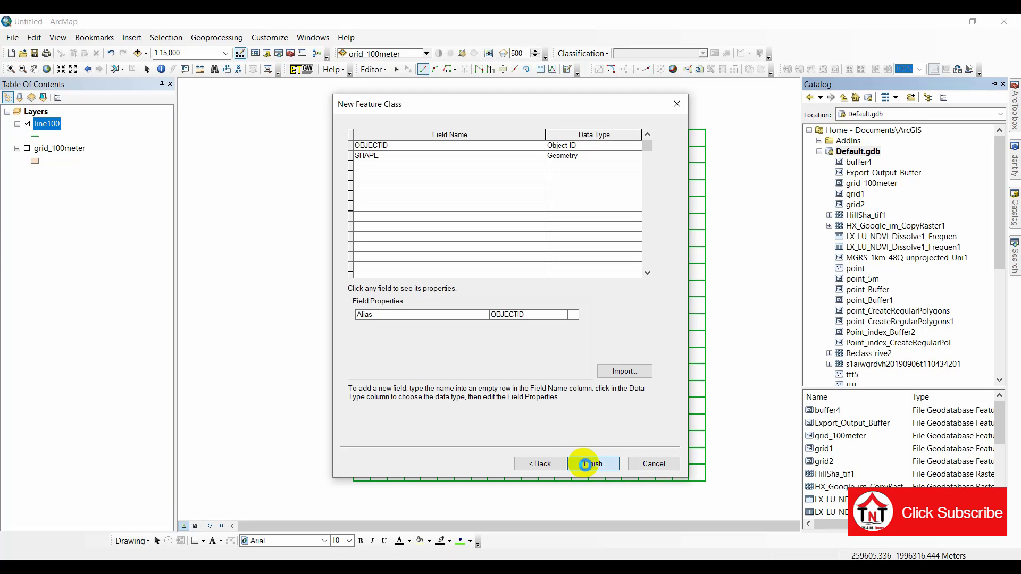
pyautogui.click(584, 464)
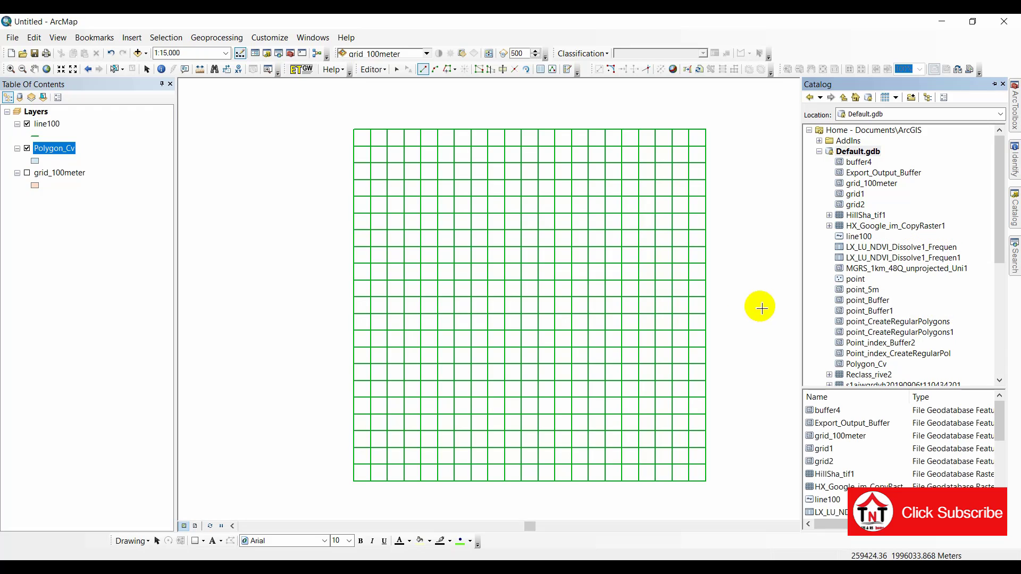
# Step: Select the line100 layer and stop the current editing session
pyautogui.click(50, 127)
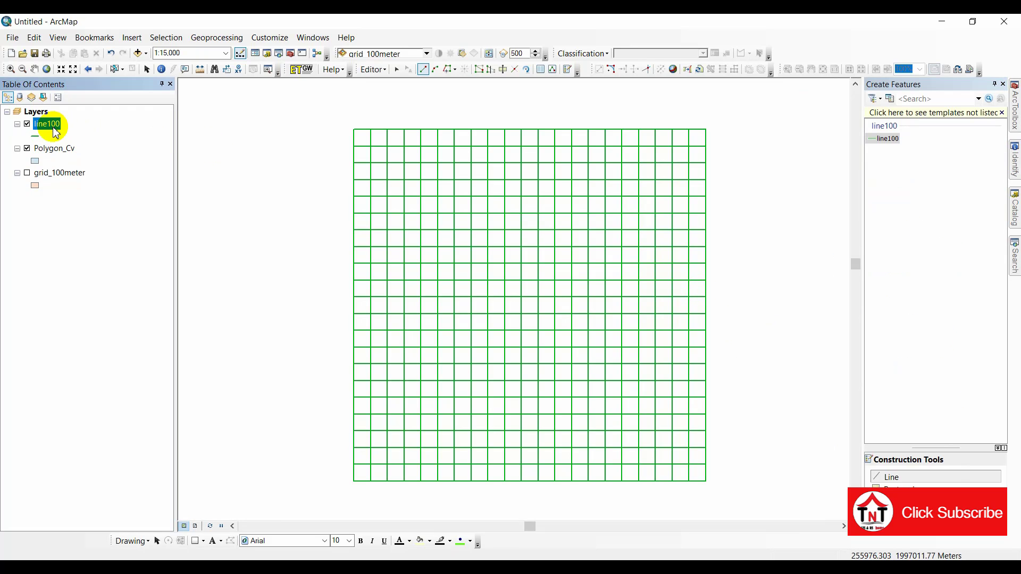
pyautogui.click(372, 69)
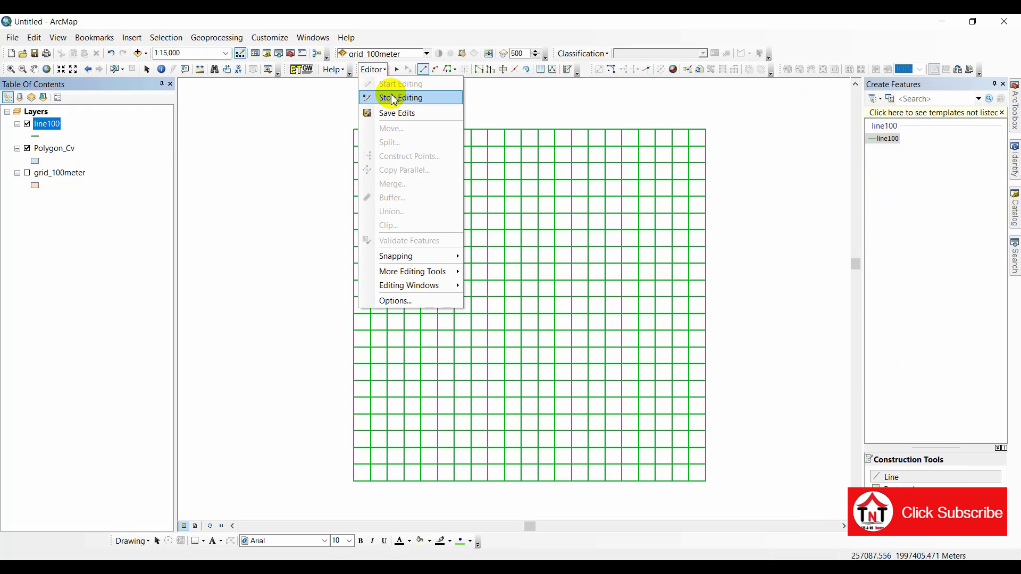
pyautogui.click(394, 99)
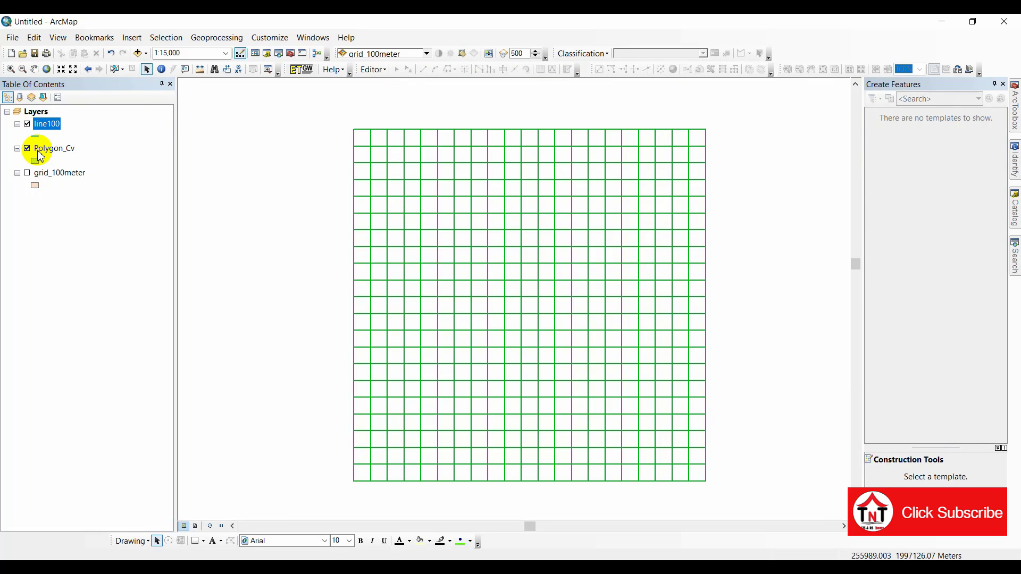
# Step: Start an editing session on the Polygon_Cv layer and choose its Polygon_Cv template for creating features
pyautogui.click(39, 150)
pyautogui.rightClick(42, 150)
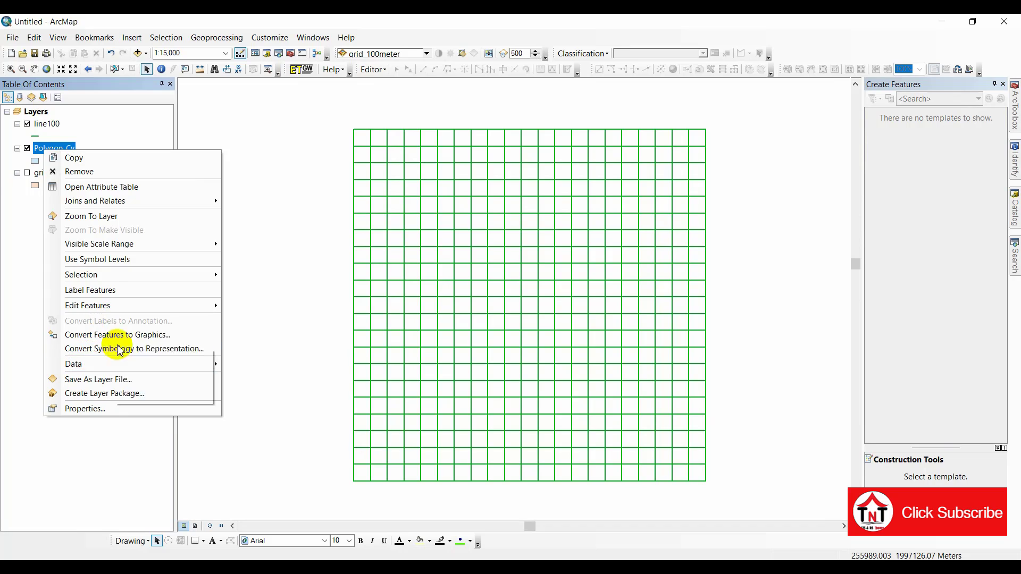
pyautogui.moveTo(133, 304)
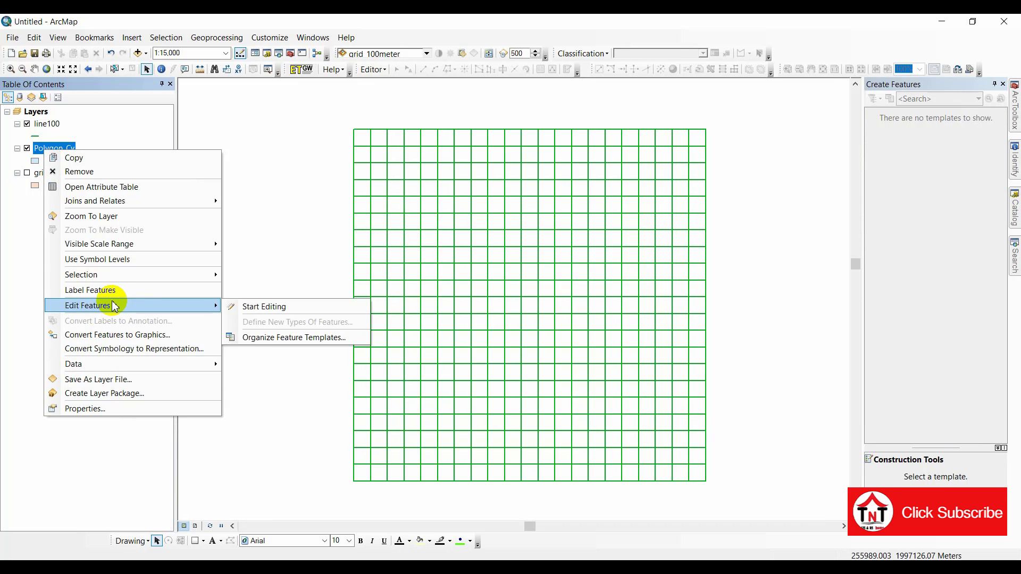
pyautogui.click(266, 306)
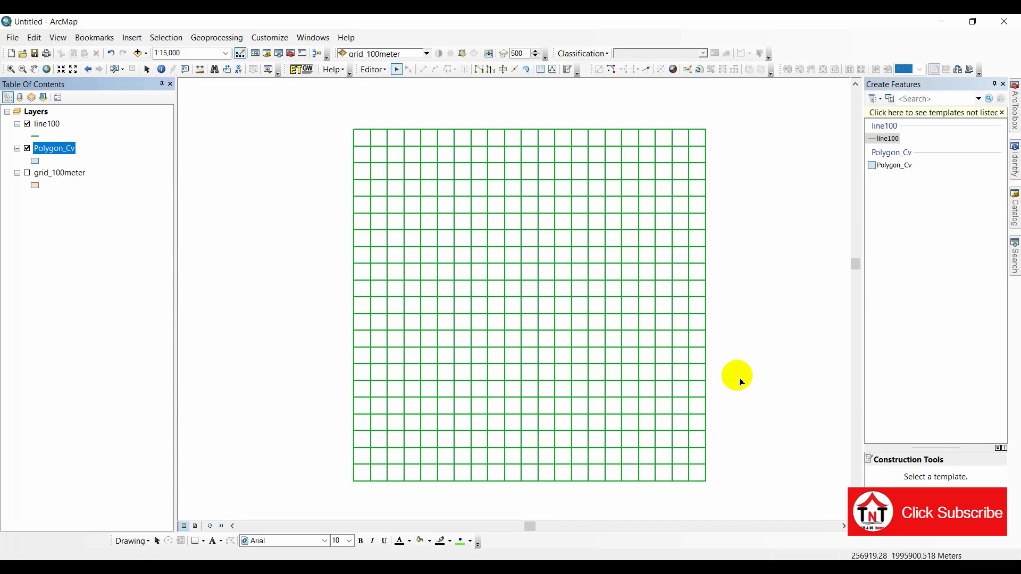
pyautogui.click(895, 165)
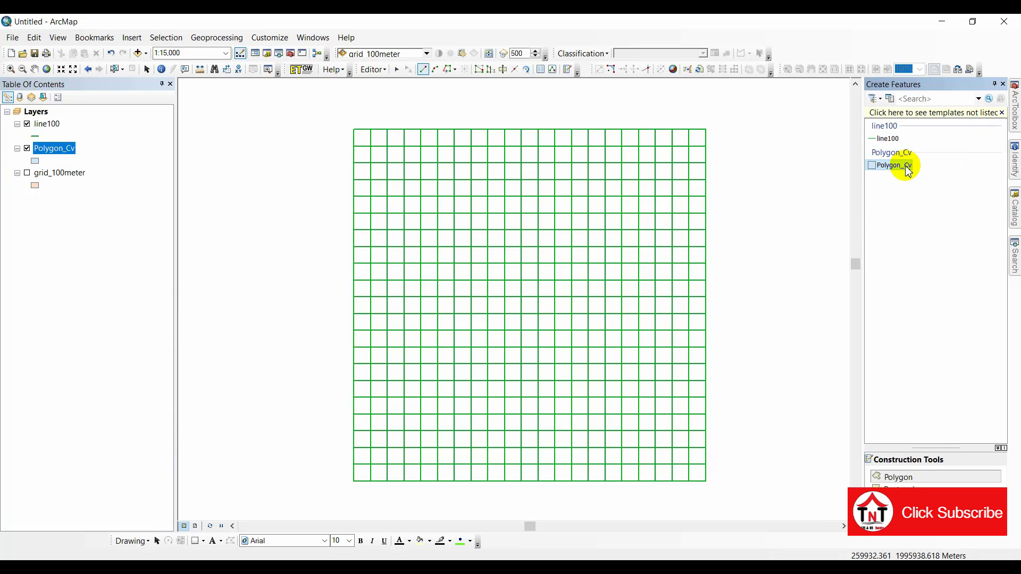
pyautogui.scroll(-1, 946, 482)
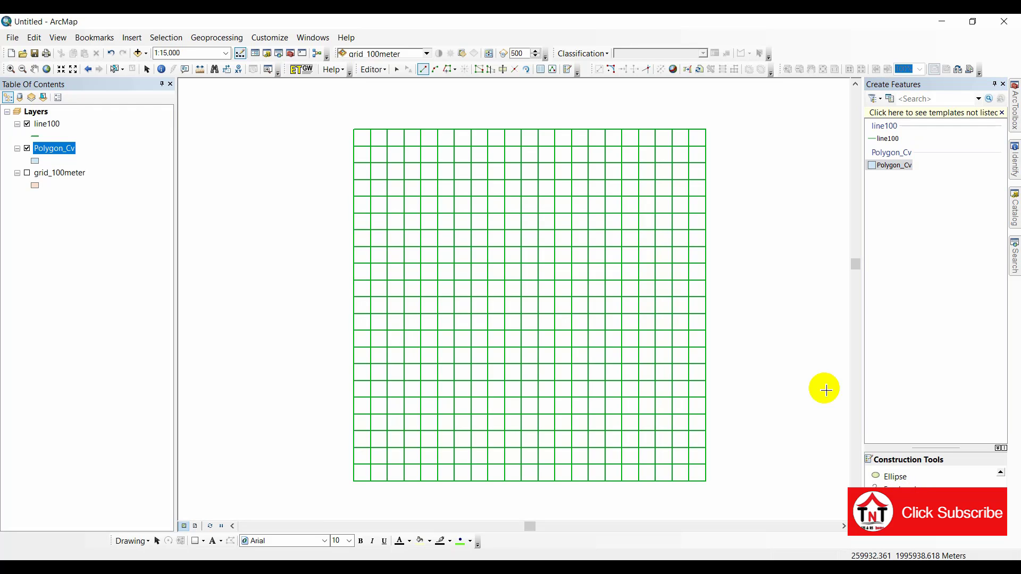
# Step: Select all features of the line100 layer
pyautogui.rightClick(52, 130)
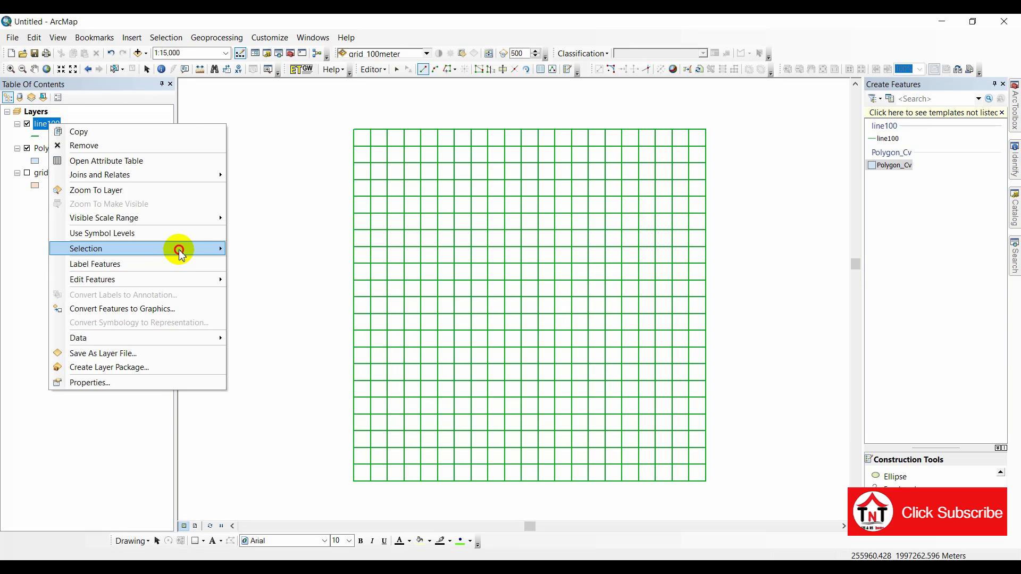
pyautogui.moveTo(176, 248)
pyautogui.click(264, 303)
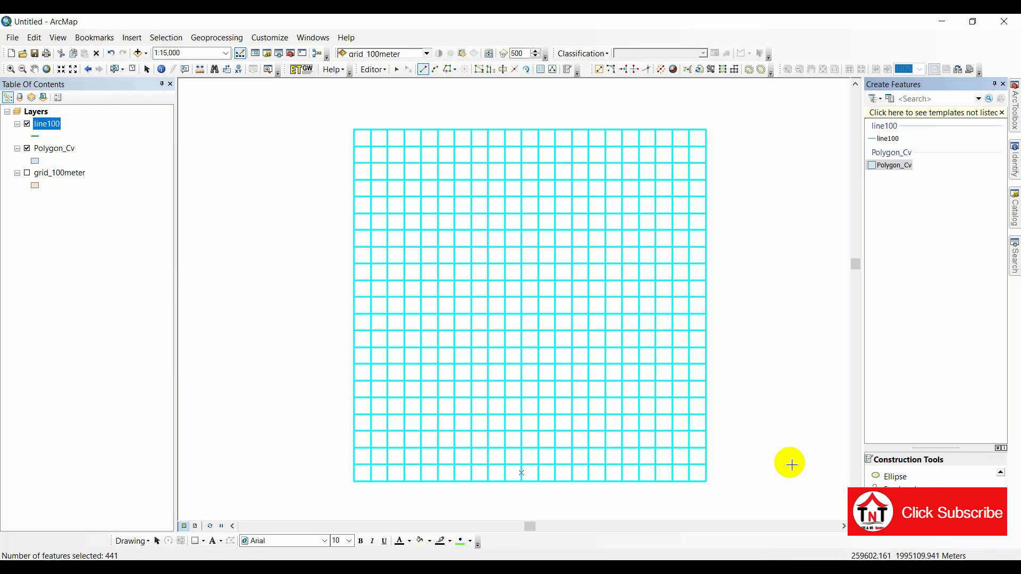
# Step: Replace the sketch with the outline of the bottom-row cell second from the grid's right edge and finish it as a Polygon_Cv feature
pyautogui.rightClick(690, 466)
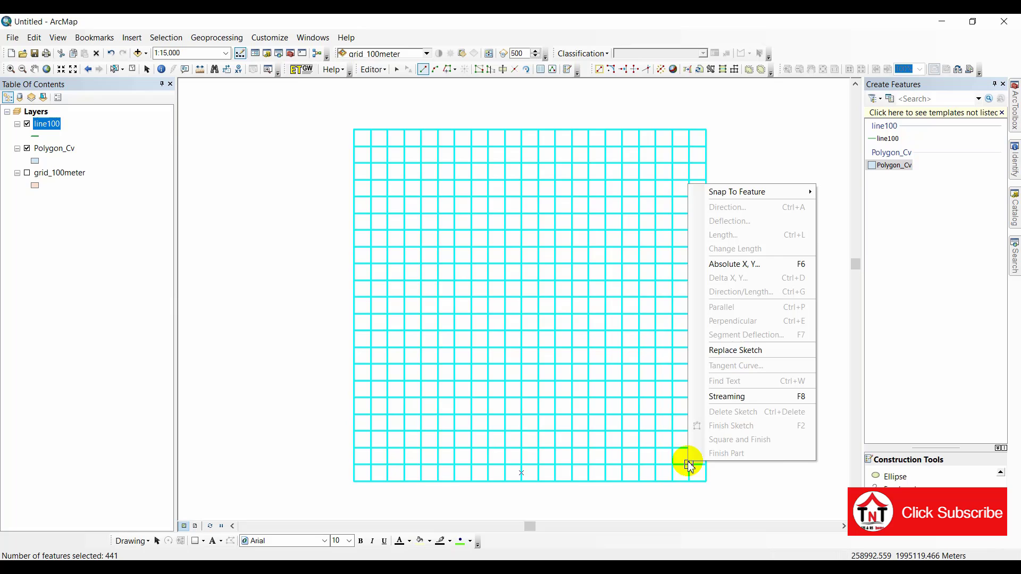
pyautogui.click(737, 352)
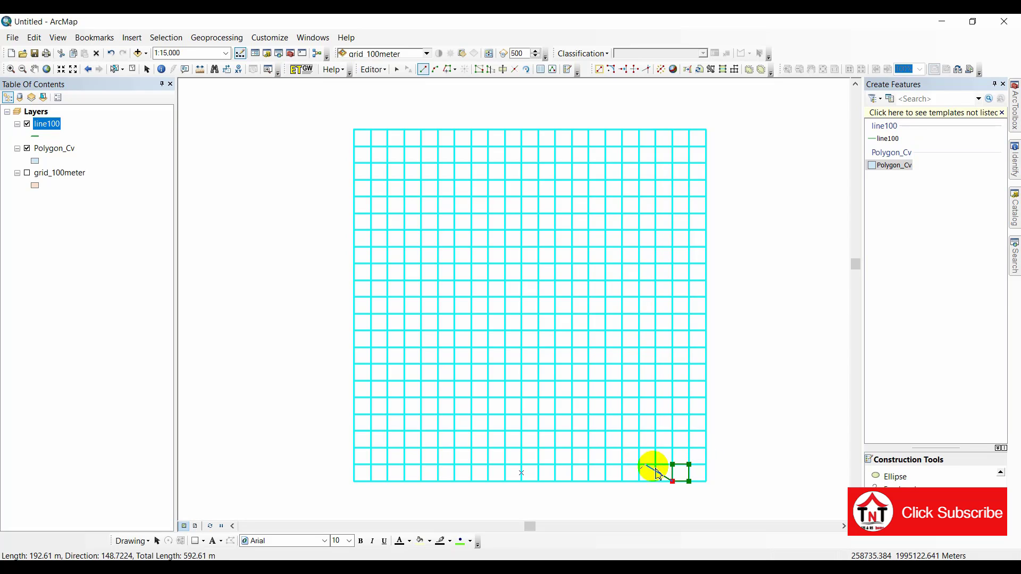
pyautogui.rightClick(672, 481)
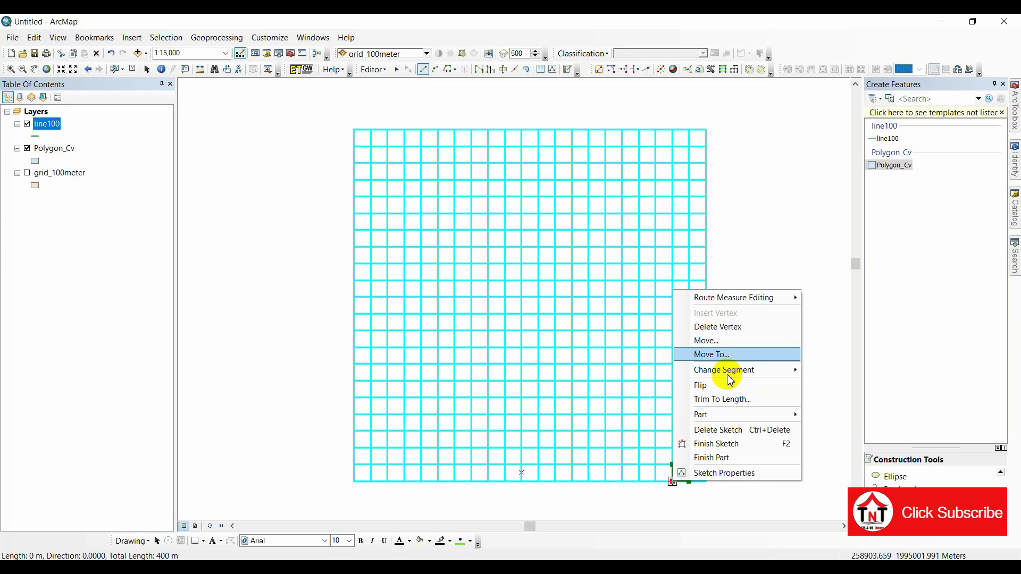
pyautogui.click(726, 447)
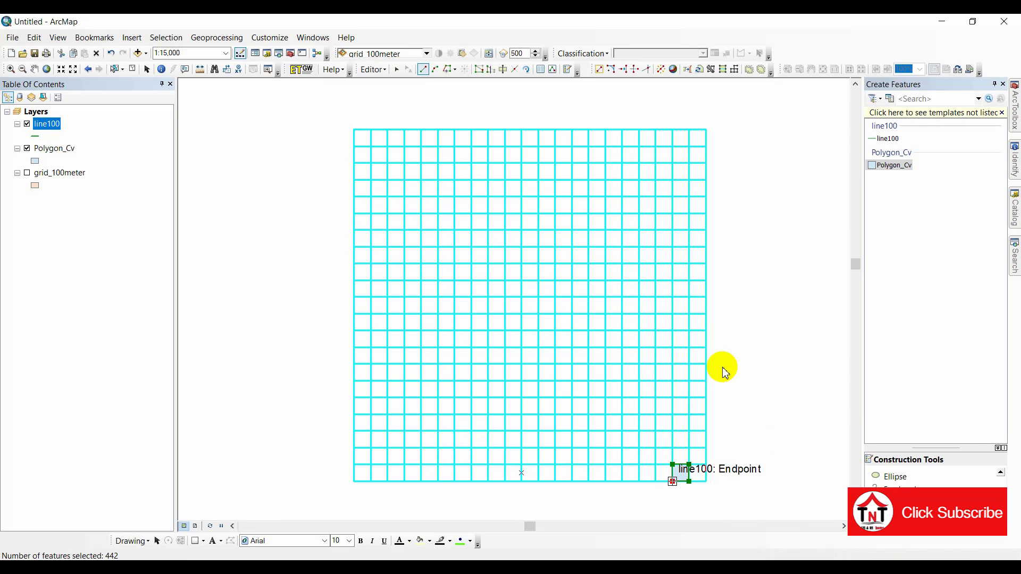
# Step: Start an editing session on the line100 layer and select all the grid lines on the map
pyautogui.scroll(-1, 724, 368)
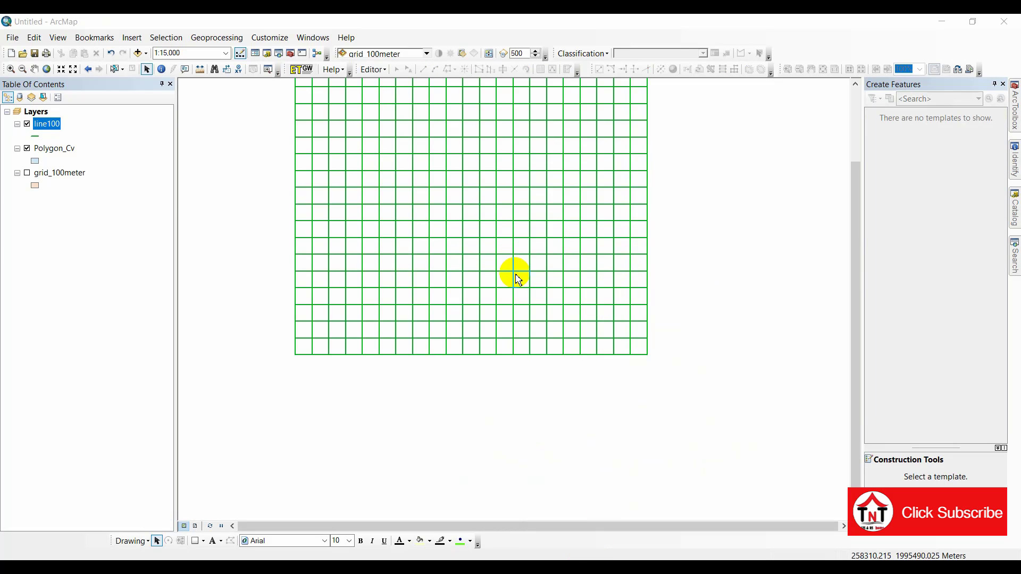
pyautogui.scroll(-2, 515, 272)
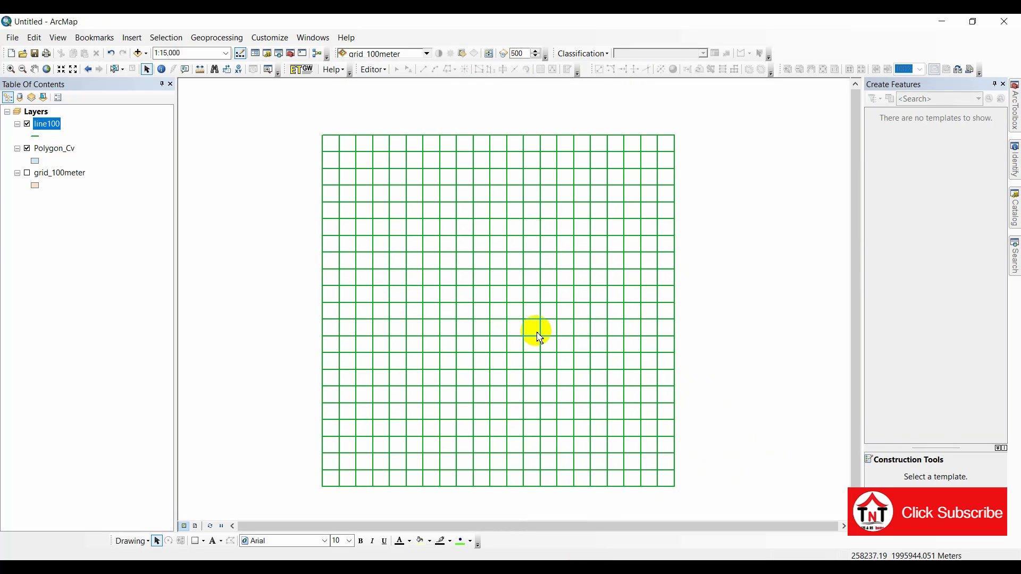
pyautogui.rightClick(43, 131)
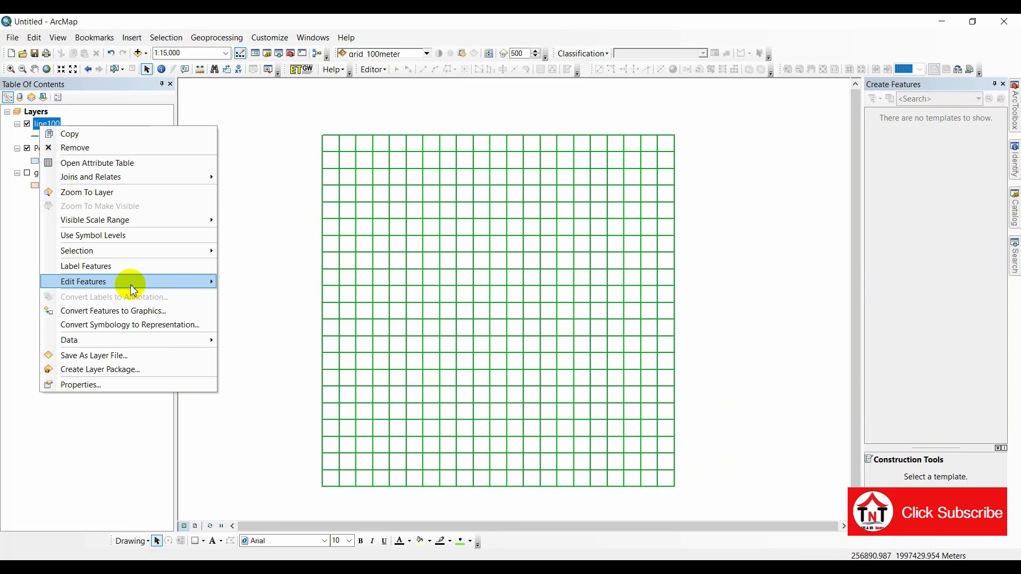
pyautogui.moveTo(132, 283)
pyautogui.click(266, 287)
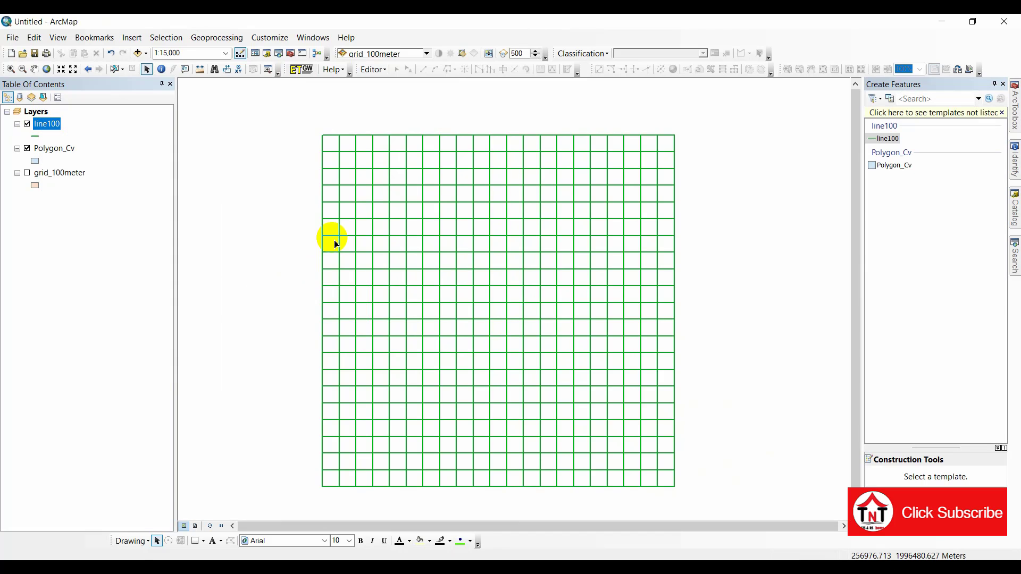
pyautogui.moveTo(709, 556); pyautogui.dragTo(735, 497)
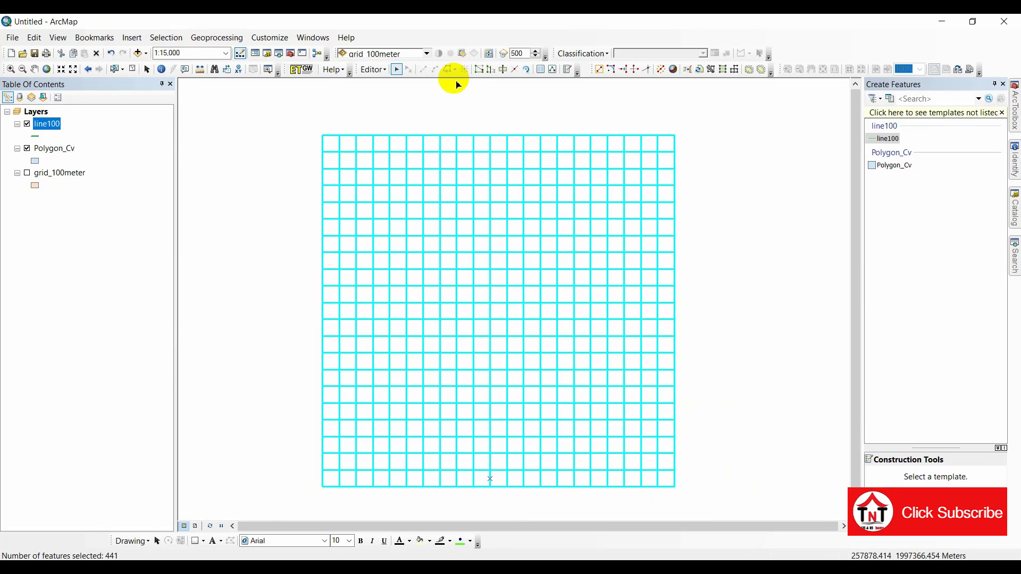
# Step: Merge all selected line100 features into a single feature and clear the selection
pyautogui.click(372, 70)
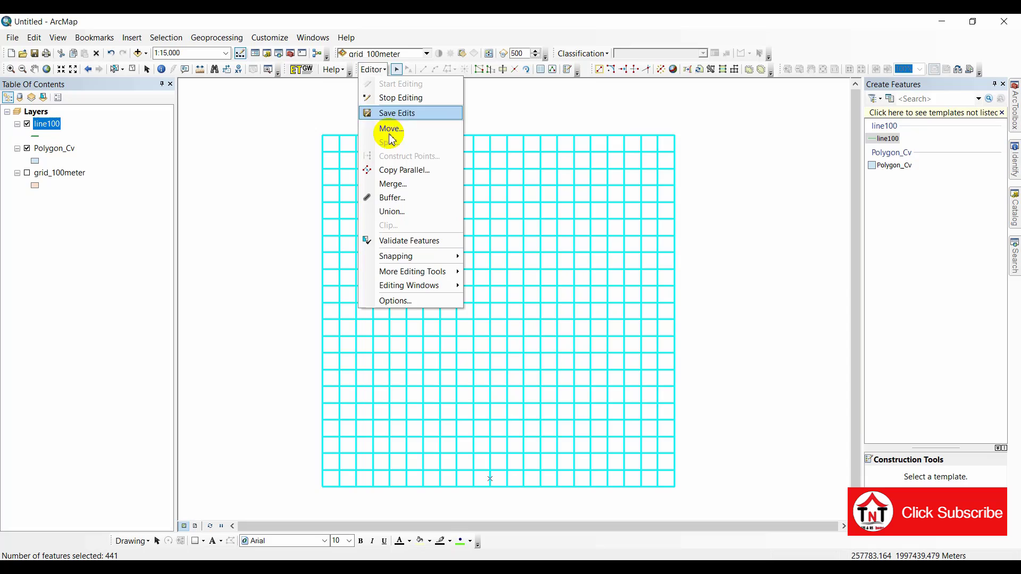
pyautogui.click(401, 185)
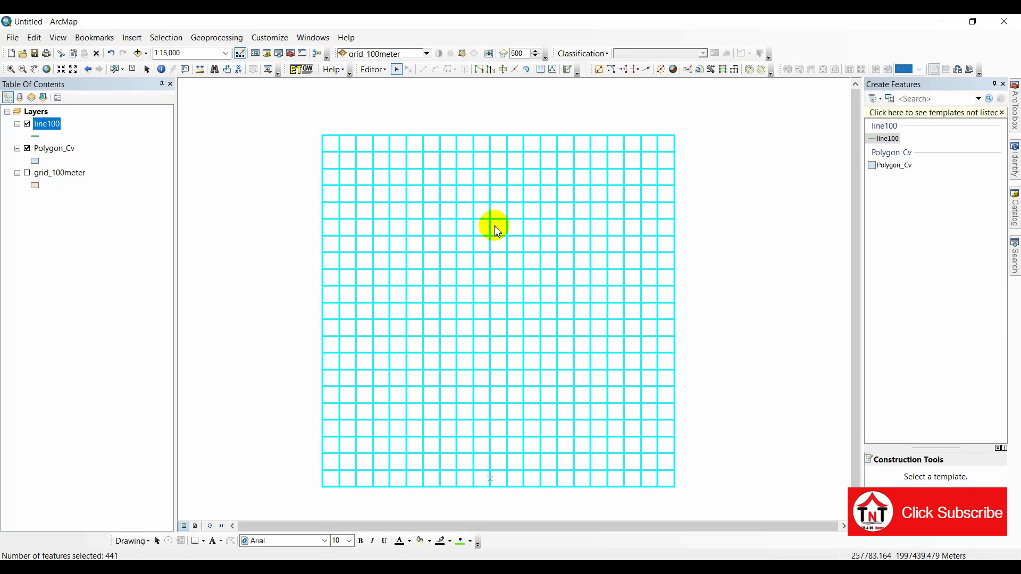
pyautogui.click(601, 250)
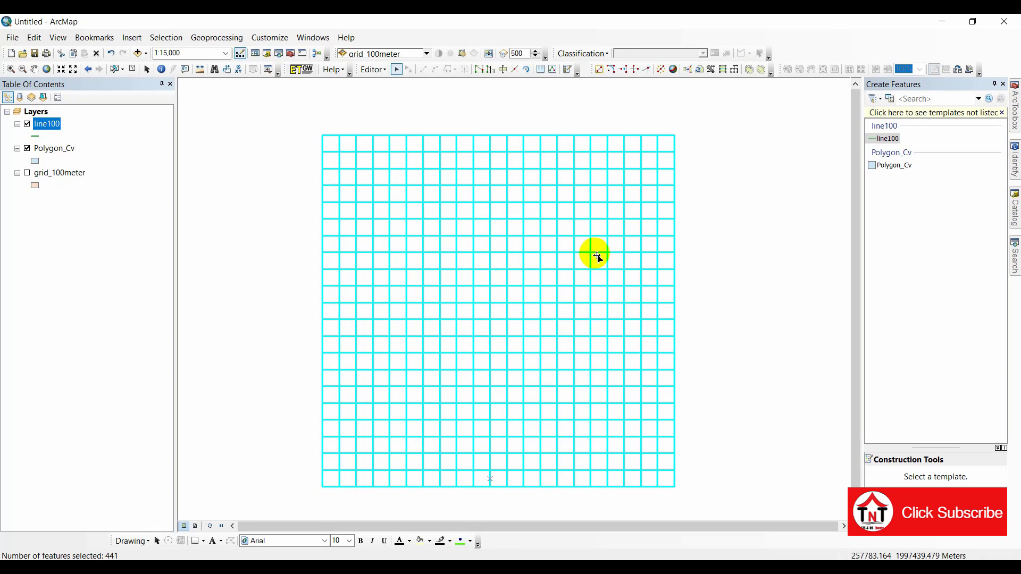
pyautogui.click(727, 248)
# Step: Identify the merged line100 feature on the map to check its attributes
pyautogui.click(161, 69)
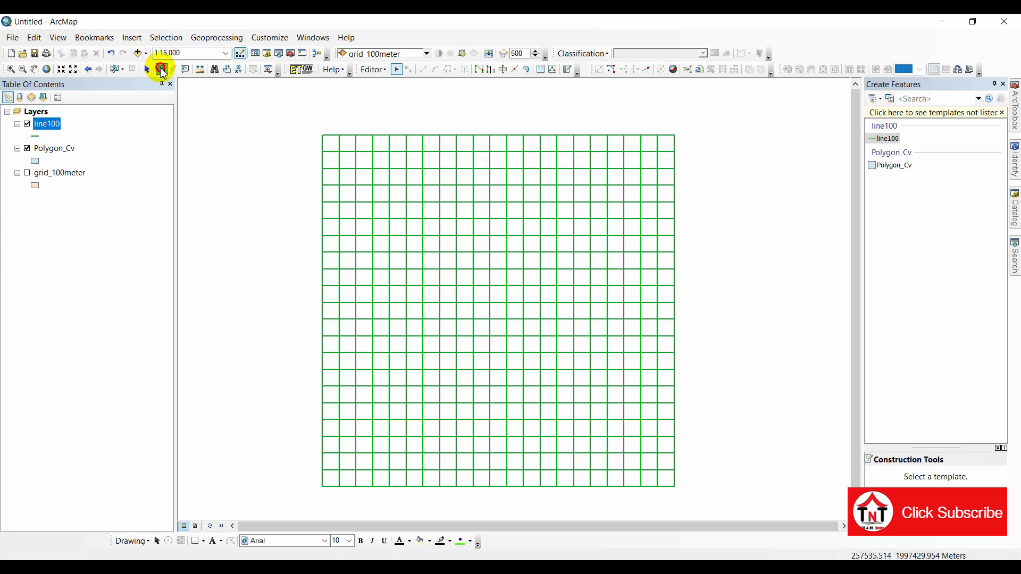
pyautogui.click(350, 174)
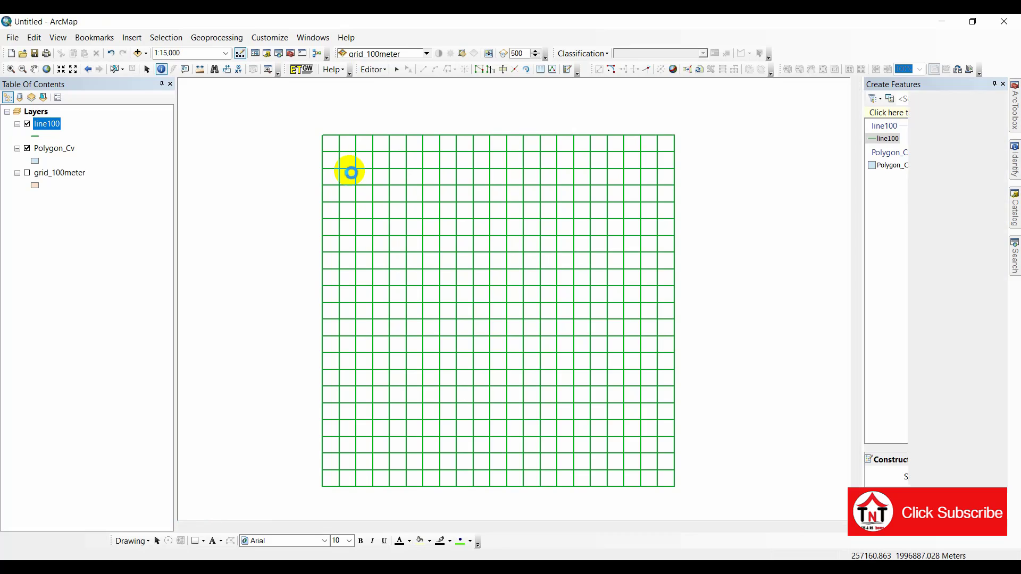
pyautogui.moveTo(347, 169); pyautogui.dragTo(375, 220)
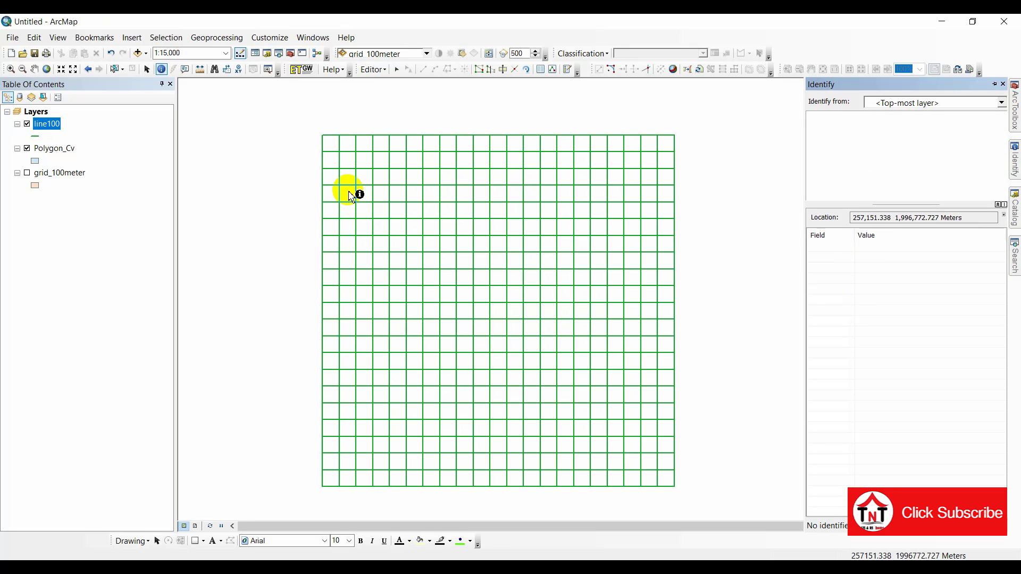
pyautogui.click(349, 194)
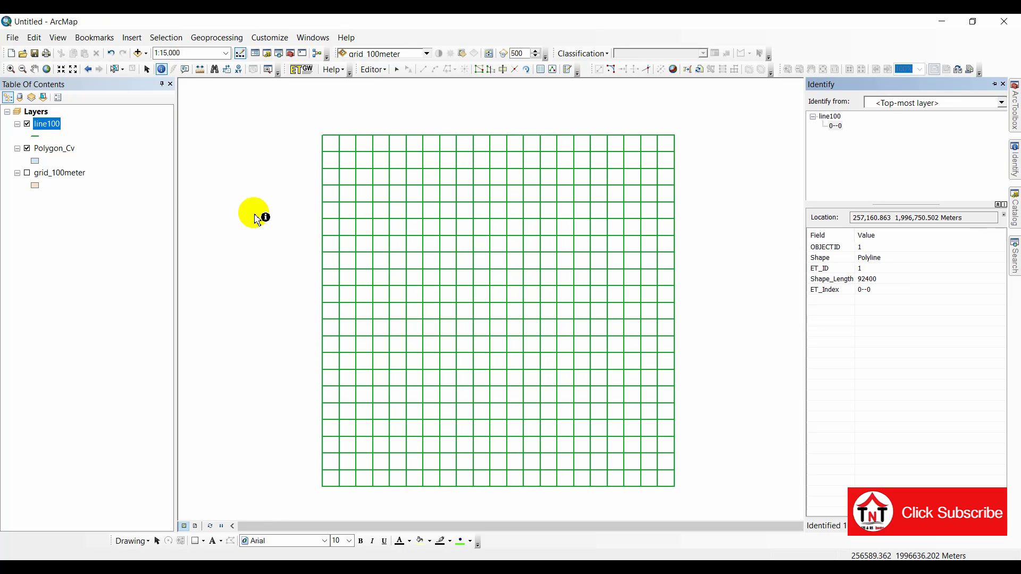
# Step: Review the records in the line100 attribute table and close it
pyautogui.rightClick(50, 131)
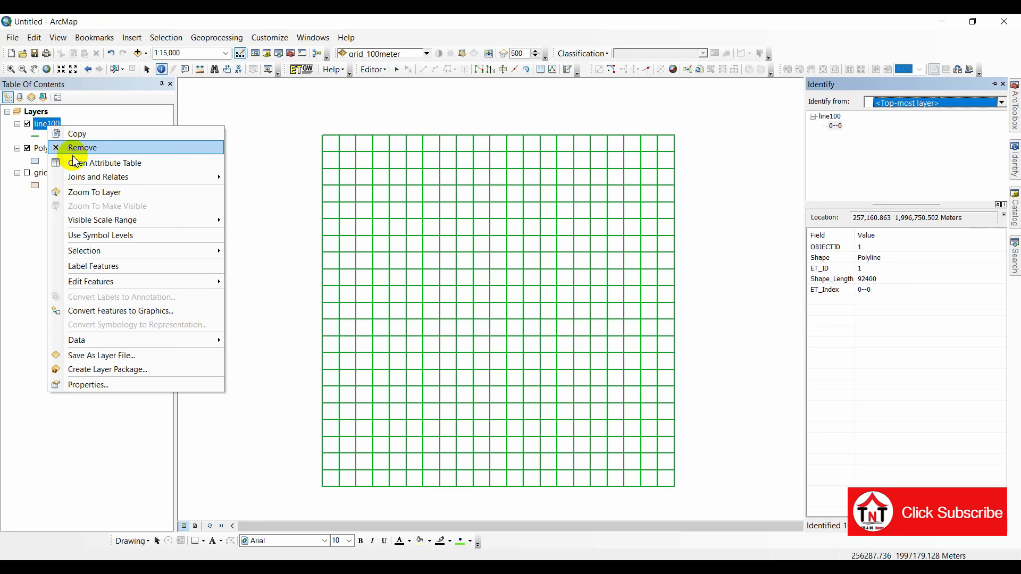
pyautogui.click(75, 162)
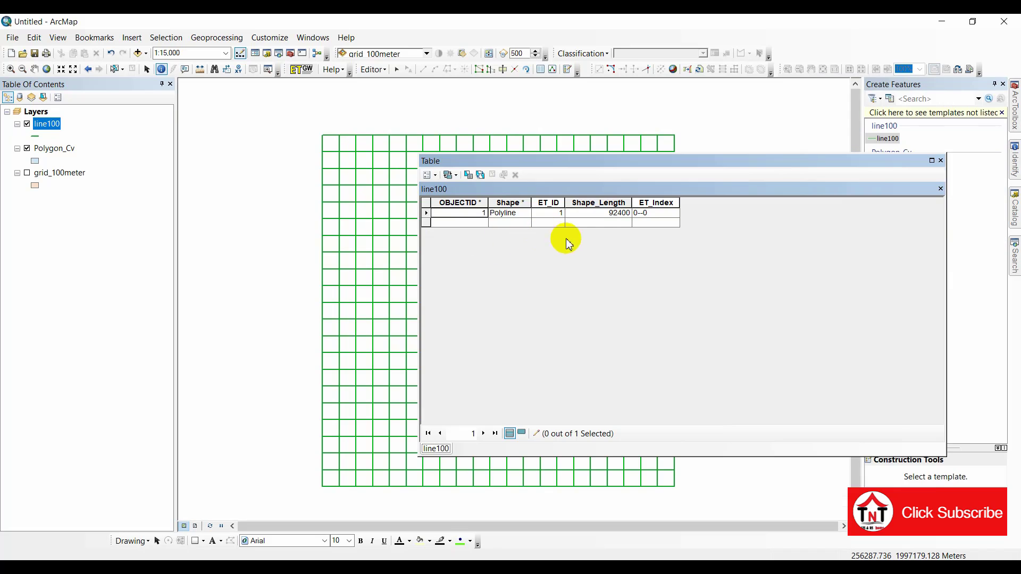
pyautogui.click(594, 213)
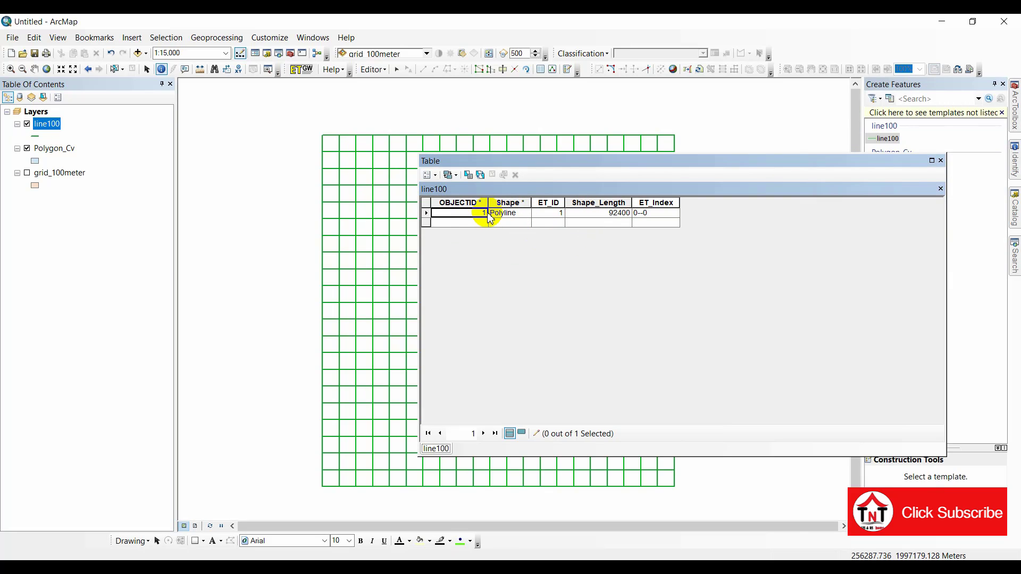
pyautogui.click(943, 162)
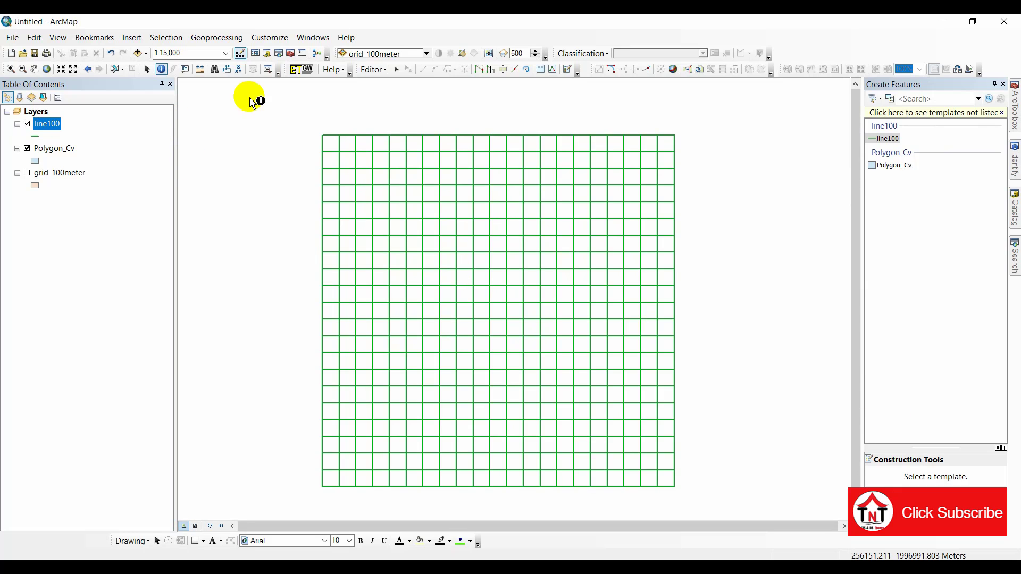
# Step: Stop editing the line100 layer and save the edits
pyautogui.click(372, 69)
pyautogui.click(394, 99)
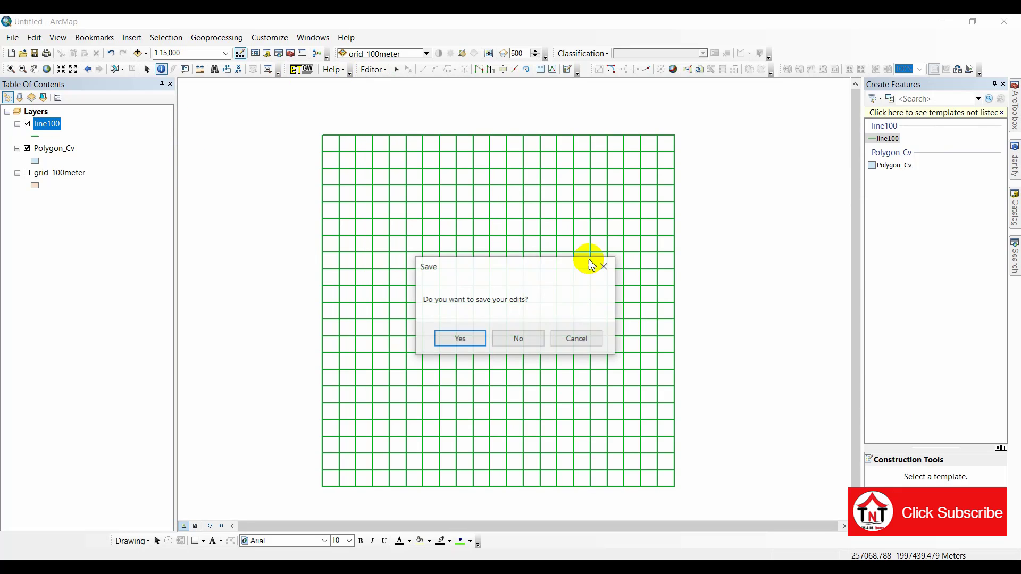
pyautogui.click(460, 339)
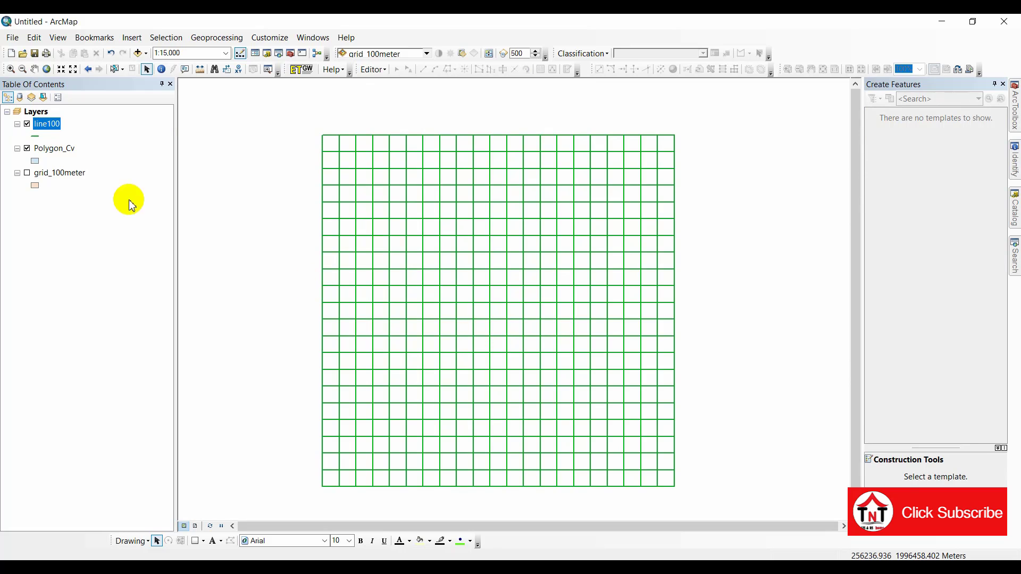
# Step: Reopen editing on the Polygon_Cv layer and pick the Polygon_Cv template for new features
pyautogui.rightClick(60, 155)
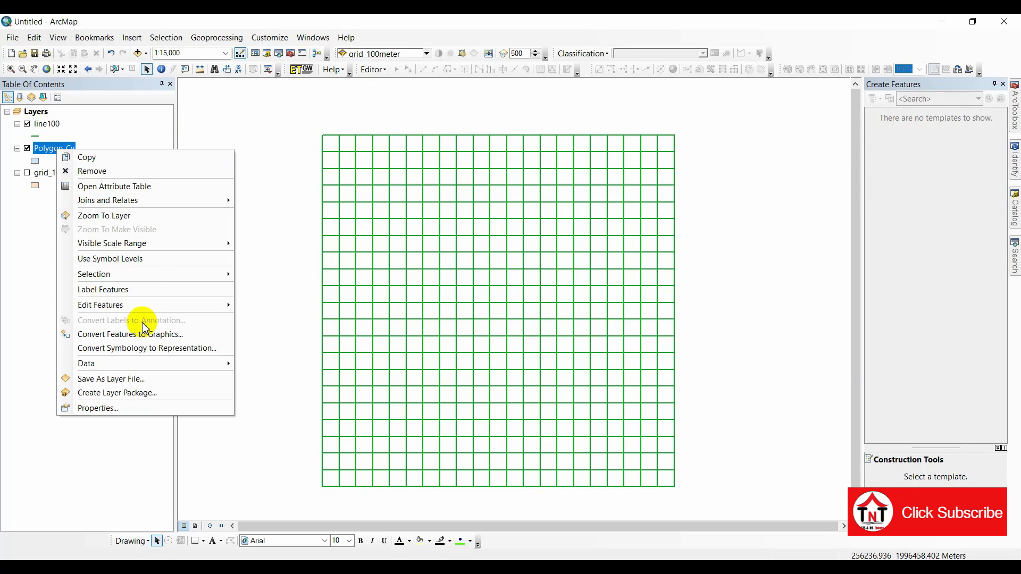
pyautogui.moveTo(140, 305)
pyautogui.click(269, 306)
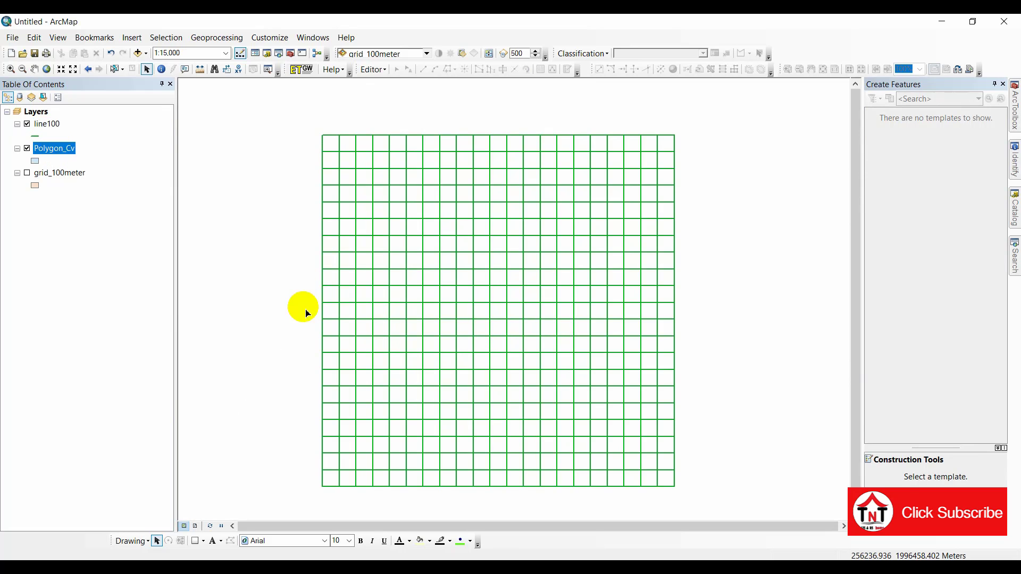
pyautogui.moveTo(380, 326); pyautogui.dragTo(388, 312)
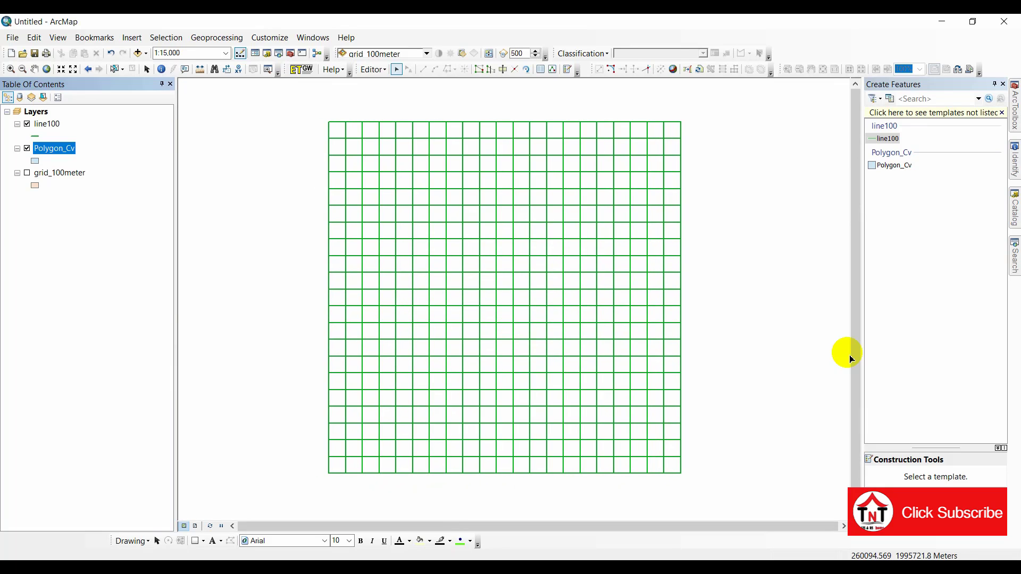
pyautogui.click(893, 166)
pyautogui.scroll(-1, 979, 490)
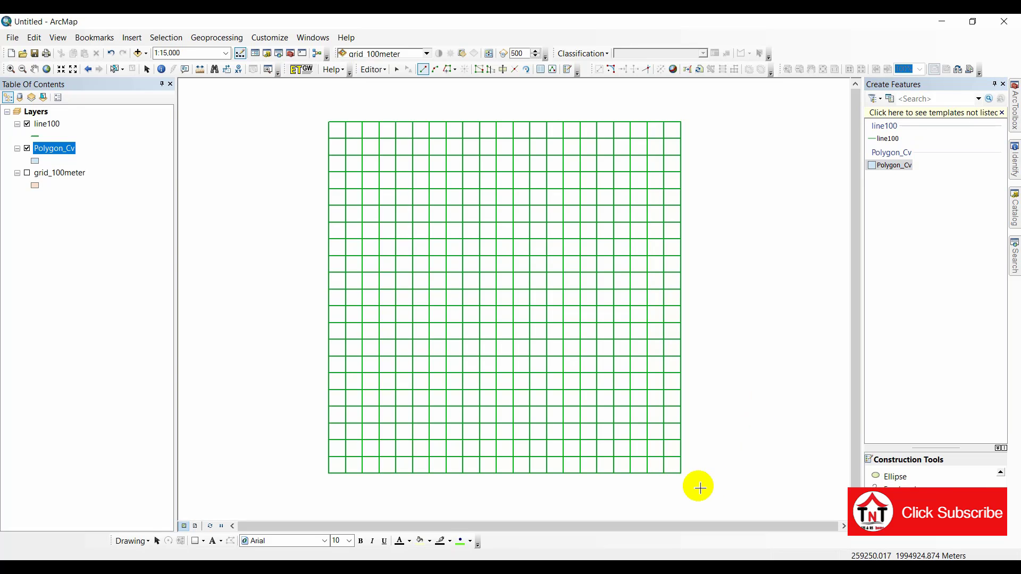
# Step: Create the Polygon_Cv grid polygons by replacing the sketch with the merged line100 geometry and finishing the sketch
pyautogui.rightClick(681, 473)
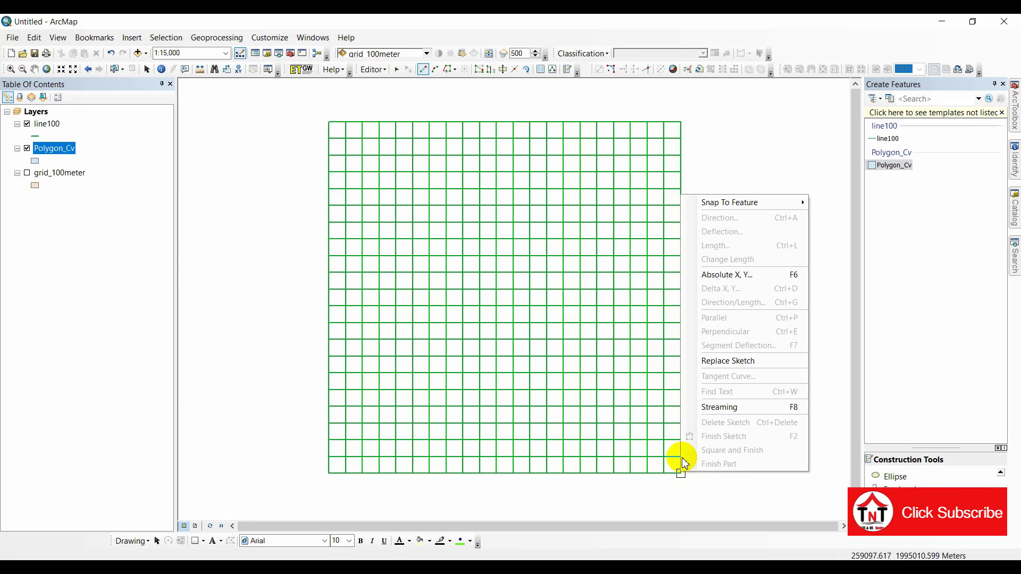
pyautogui.click(716, 364)
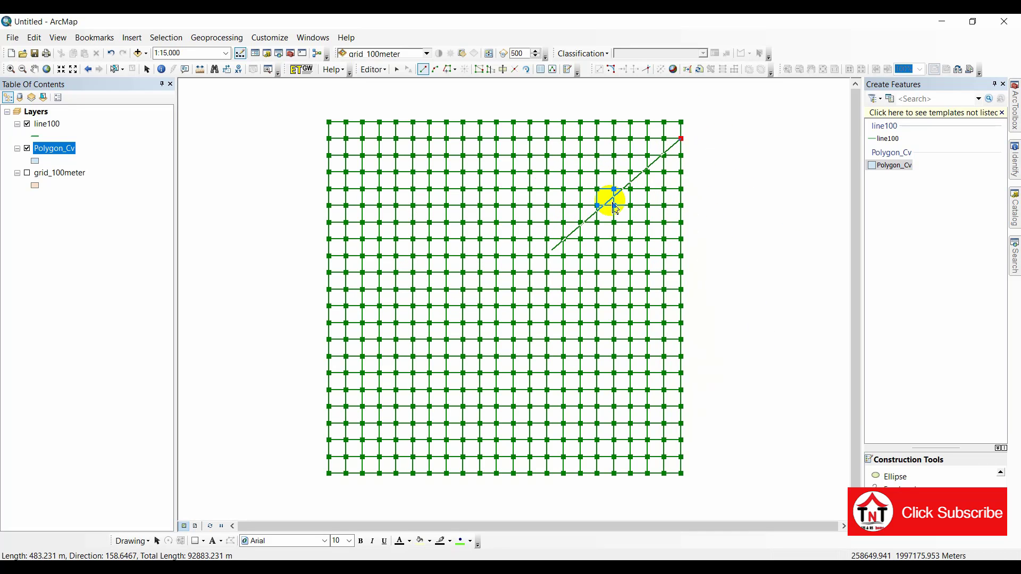
pyautogui.rightClick(682, 140)
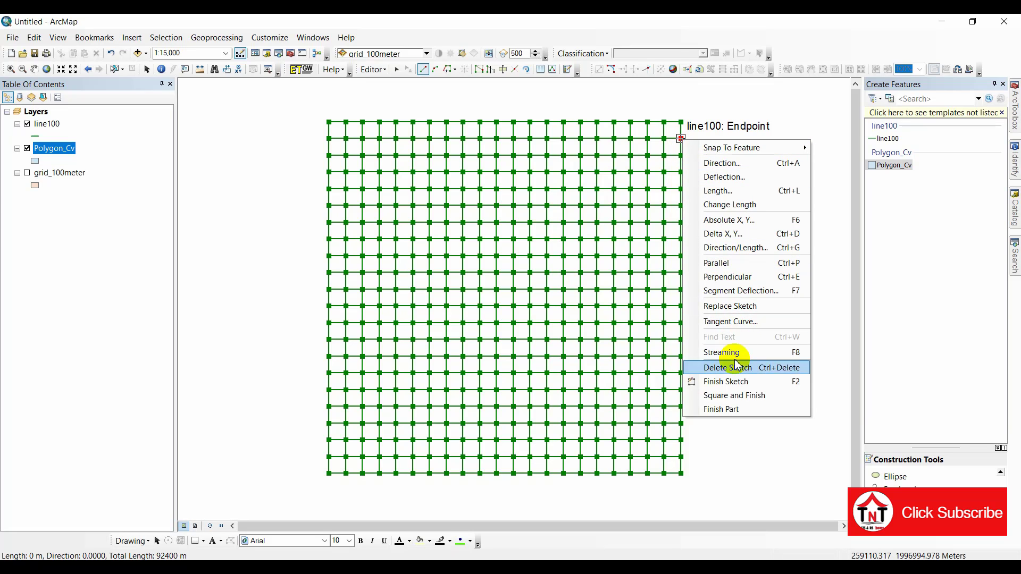
pyautogui.click(735, 383)
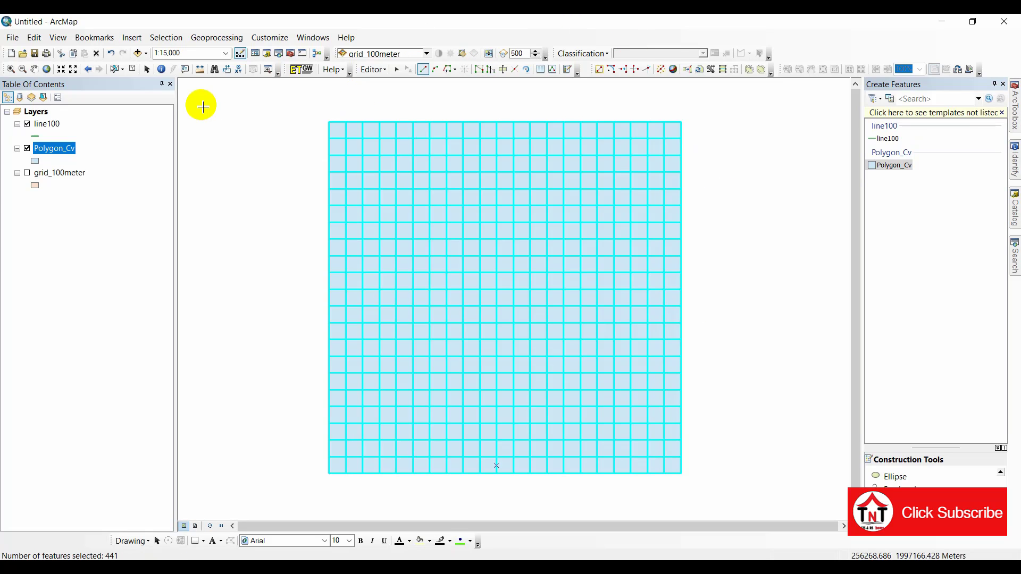
# Step: Clear the feature selection and hide the line100 layer on the map
pyautogui.click(133, 69)
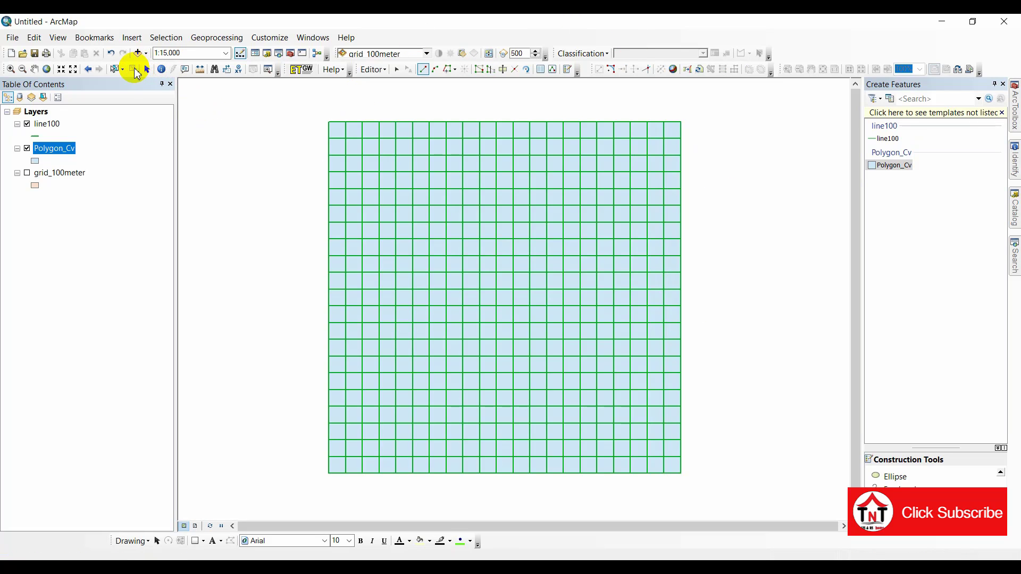
pyautogui.click(28, 125)
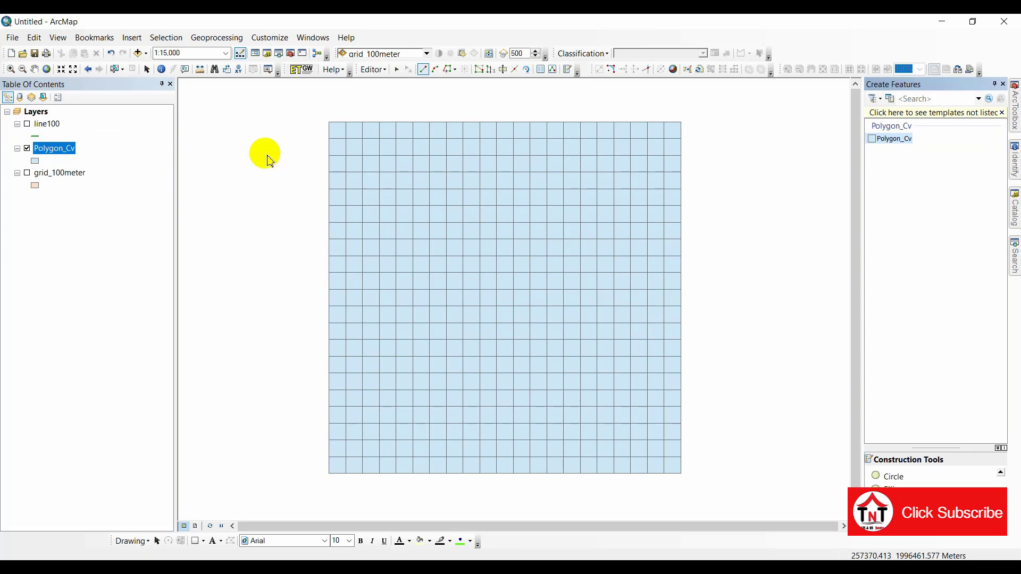
# Step: Stop editing the Polygon_Cv layer and save the edits
pyautogui.click(379, 69)
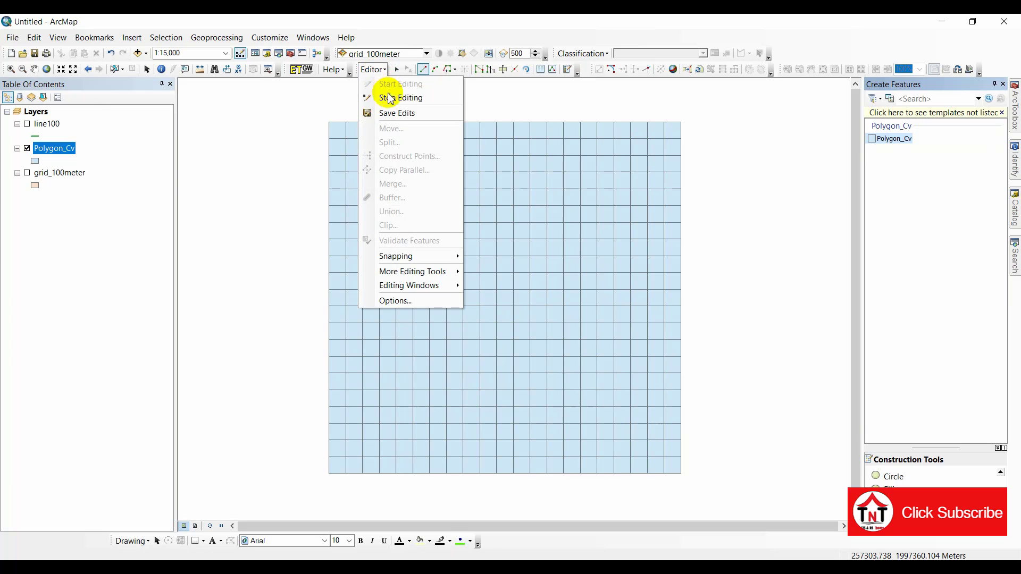
pyautogui.click(387, 95)
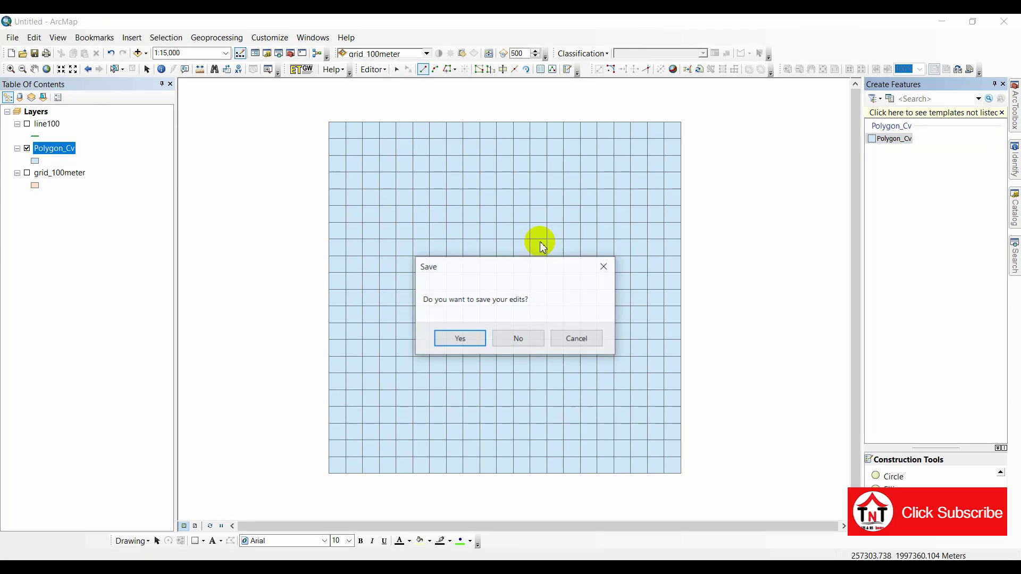
pyautogui.click(464, 337)
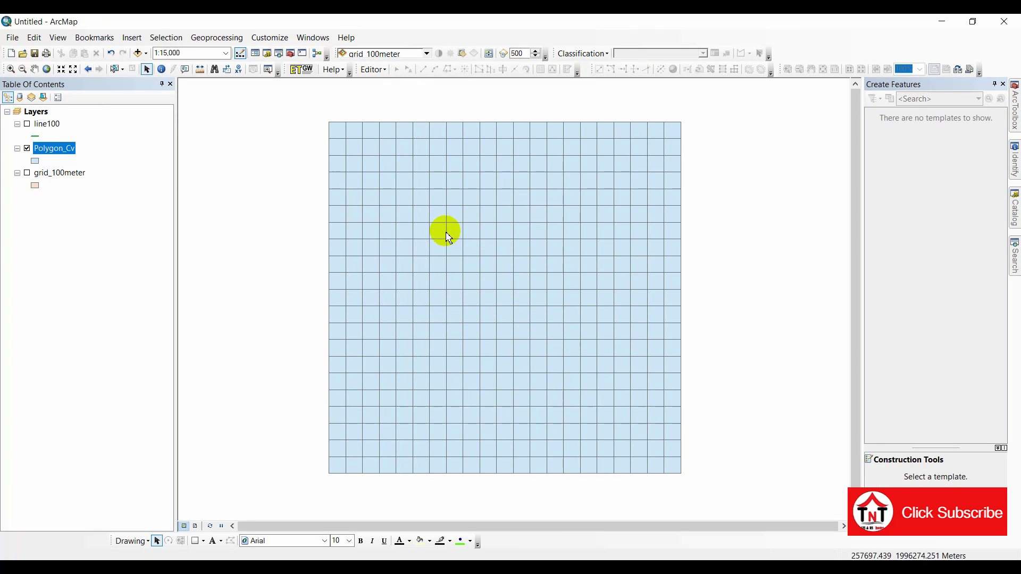
# Step: Identify several individual grid cells of the Polygon_Cv layer to check their shape, length and area attributes
pyautogui.click(161, 69)
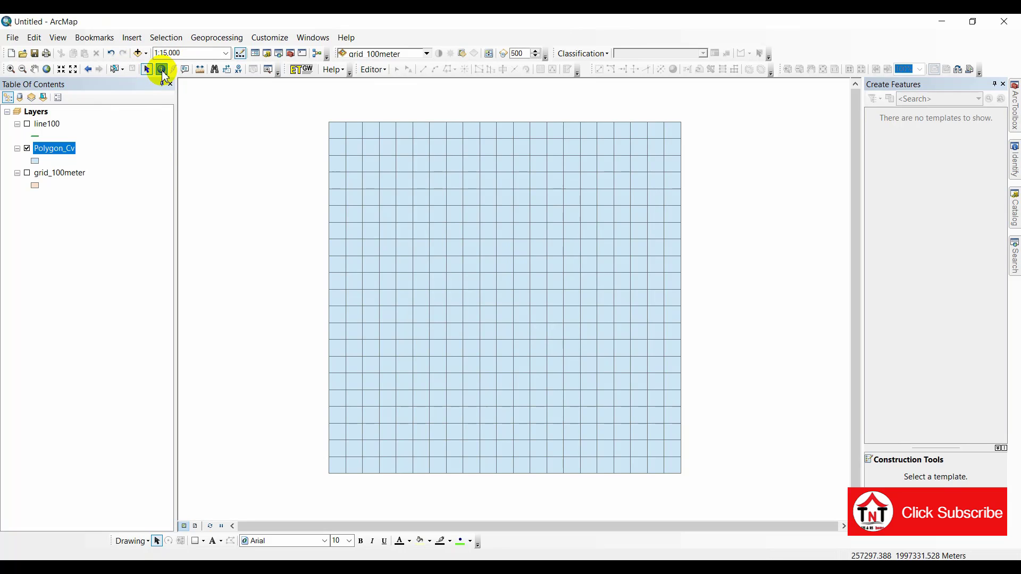
pyautogui.click(384, 169)
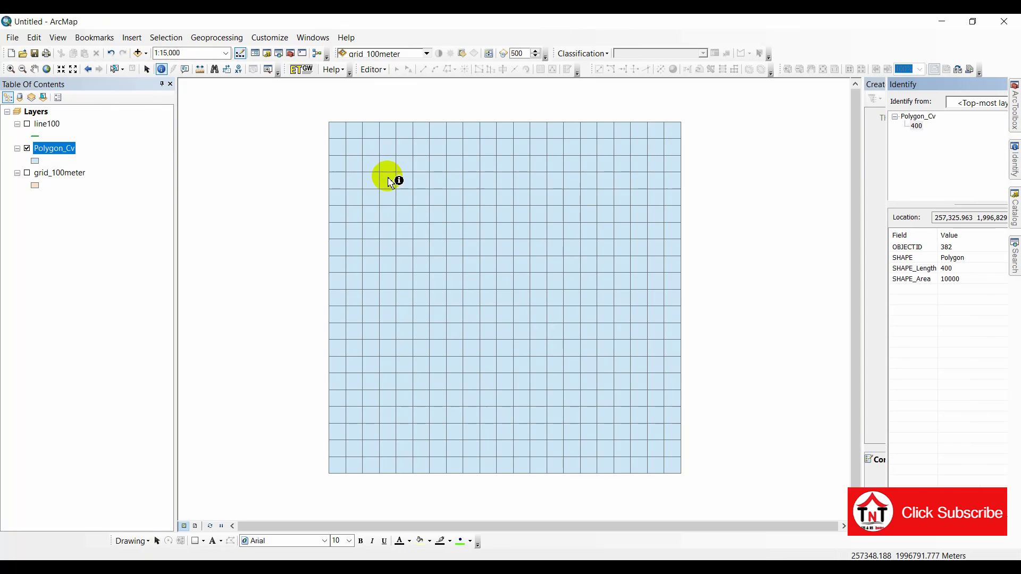
pyautogui.click(389, 182)
pyautogui.scroll(-4, 468, 266)
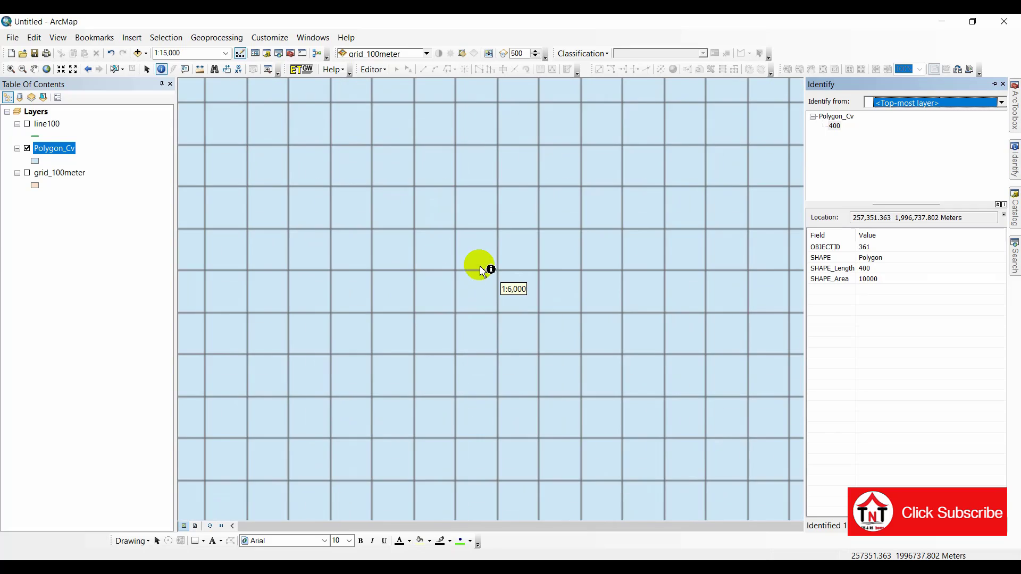
pyautogui.click(483, 259)
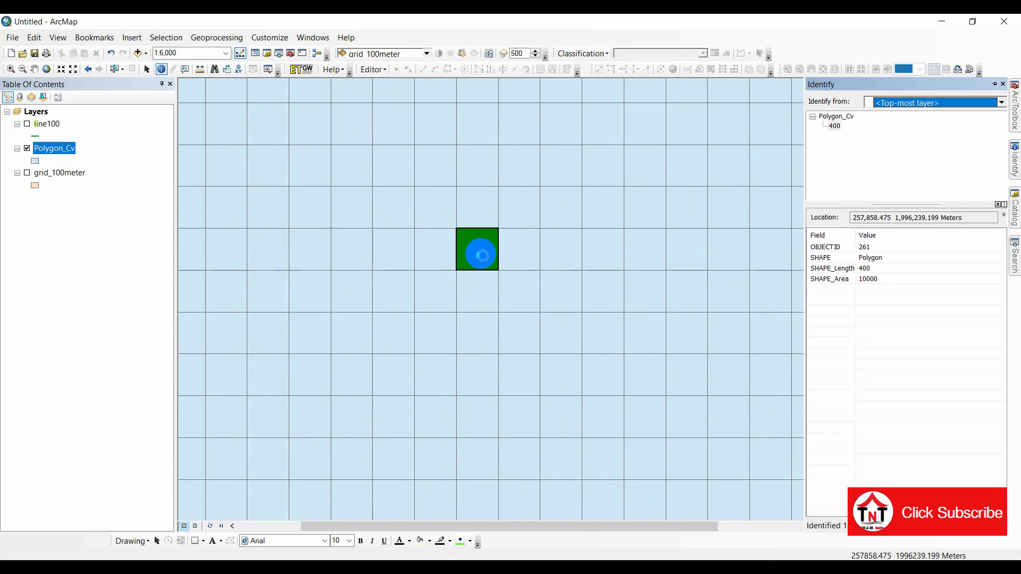
pyautogui.click(520, 267)
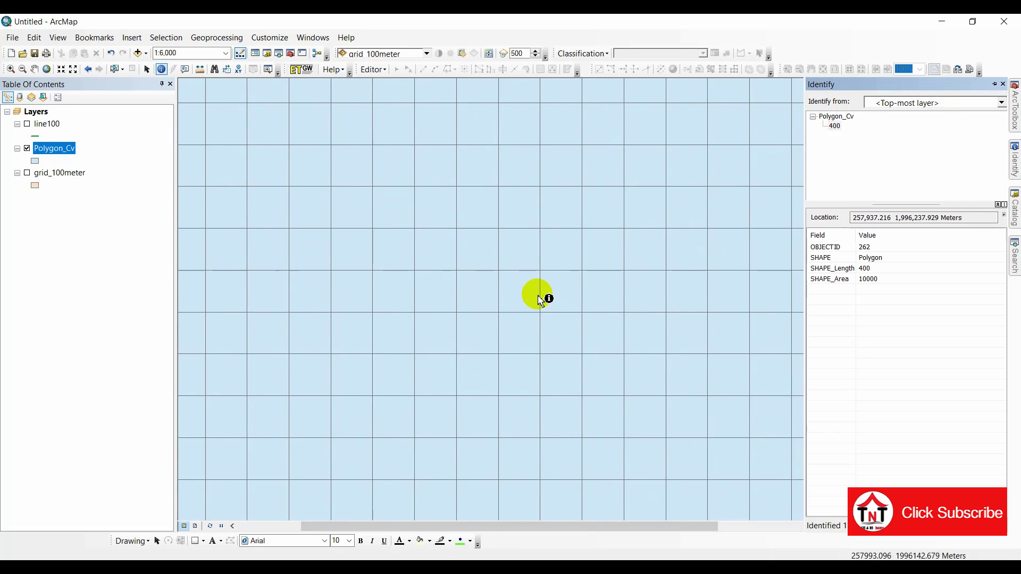
pyautogui.click(524, 305)
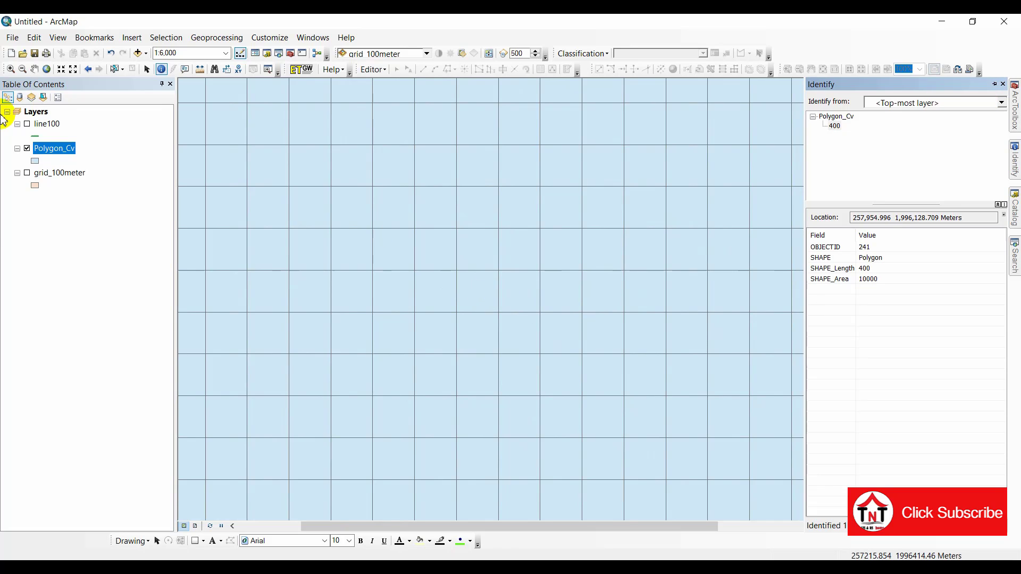